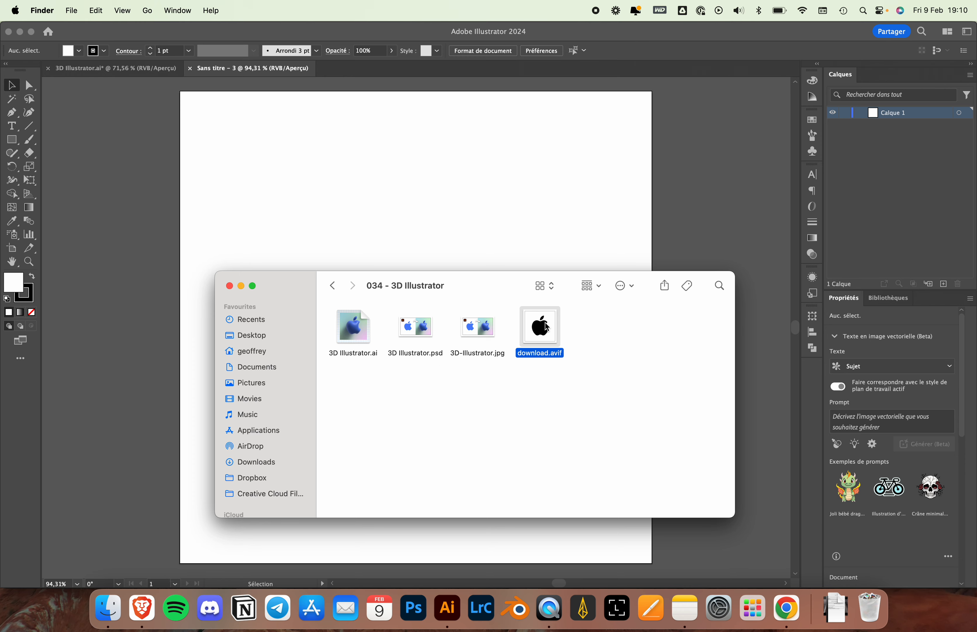
Step: Place download.avif from the Finder folder over the artboard and convert it to expanded vector paths with Image Trace
{"action": "left_click_drag", "start_coordinate": [546, 325], "coordinate": [488, 191]}
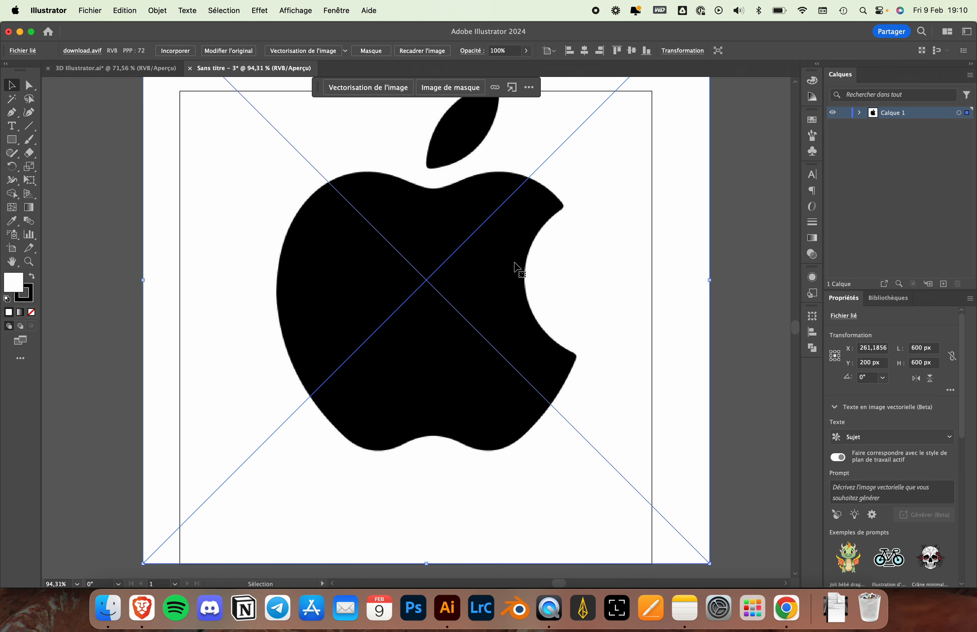
{"action": "scroll", "coordinate": [517, 266], "scroll_direction": "down", "scroll_amount": 2}
{"action": "left_click_drag", "start_coordinate": [517, 266], "coordinate": [496, 290]}
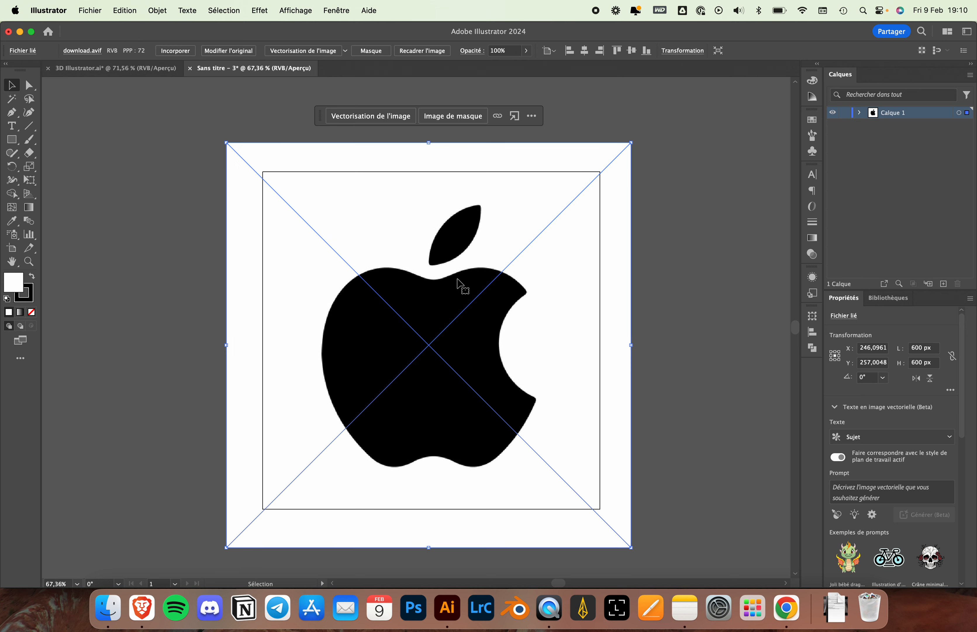
{"action": "left_click", "coordinate": [365, 118]}
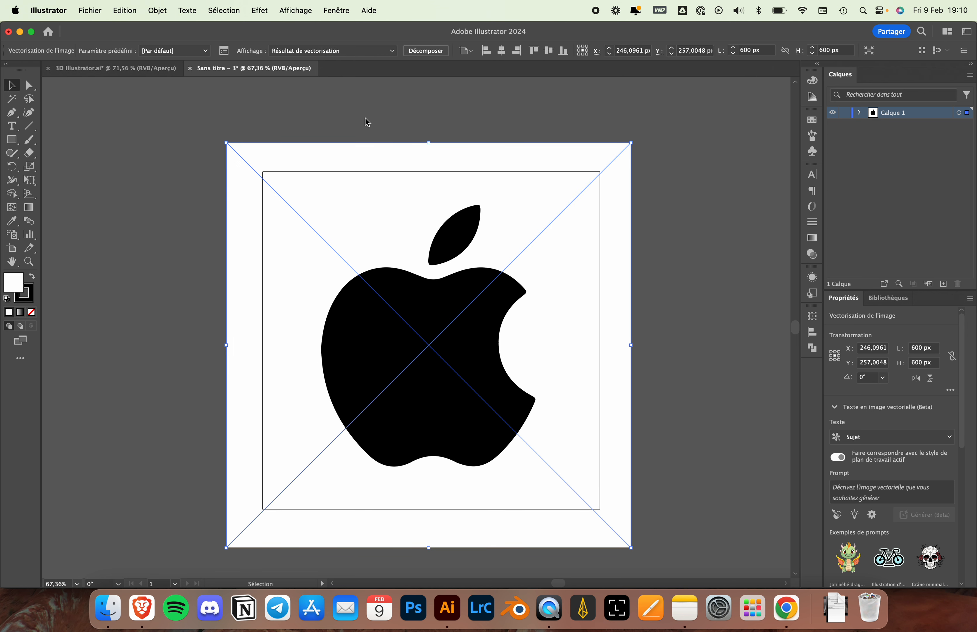
{"action": "left_click", "coordinate": [428, 53]}
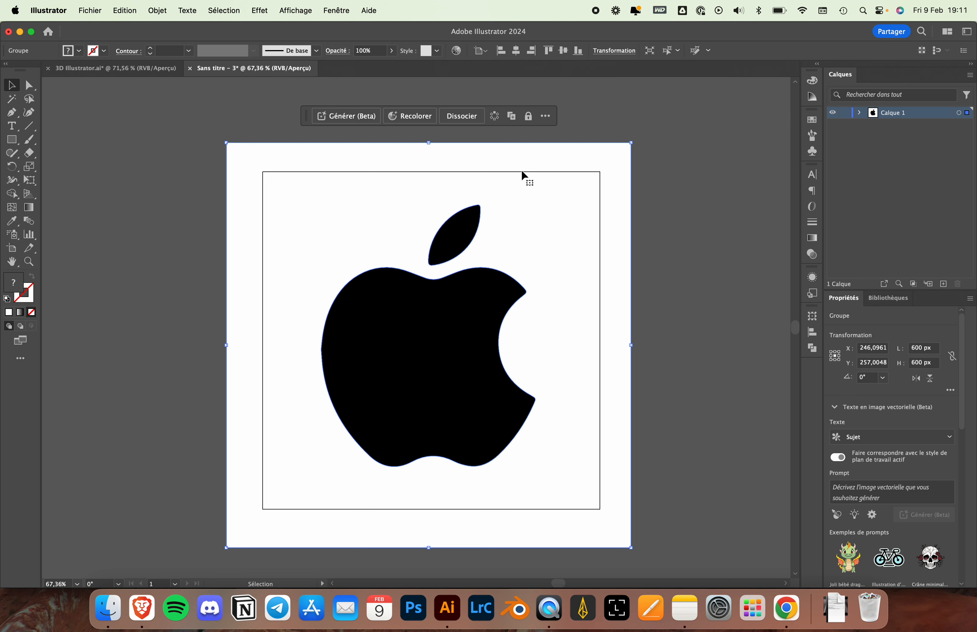
Step: Isolate the white background path of the traced group, delete it, and leave isolation mode
{"action": "double_click", "coordinate": [517, 153]}
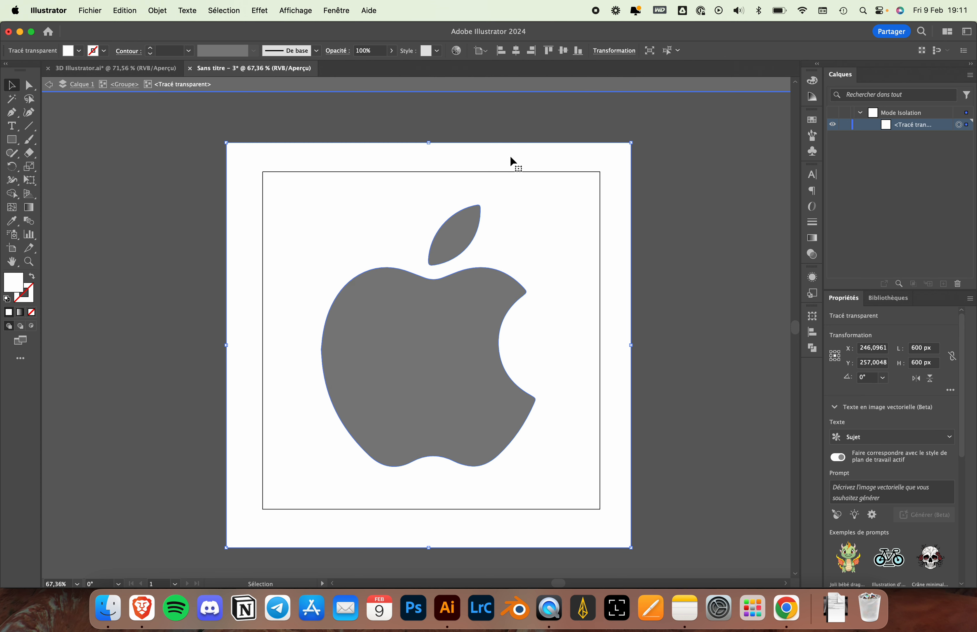
{"action": "key", "text": "Delete"}
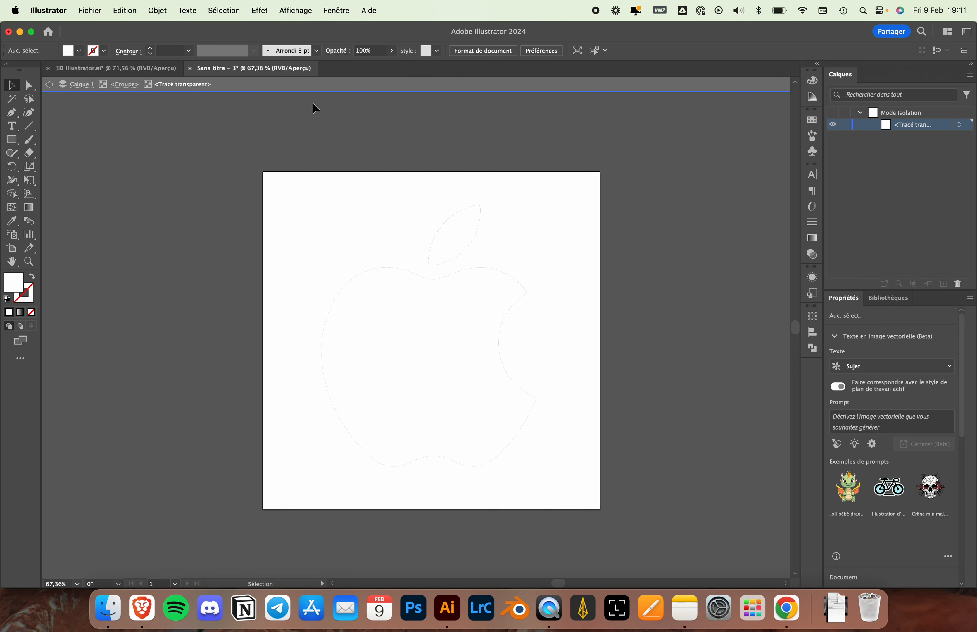
{"action": "double_click", "coordinate": [159, 187]}
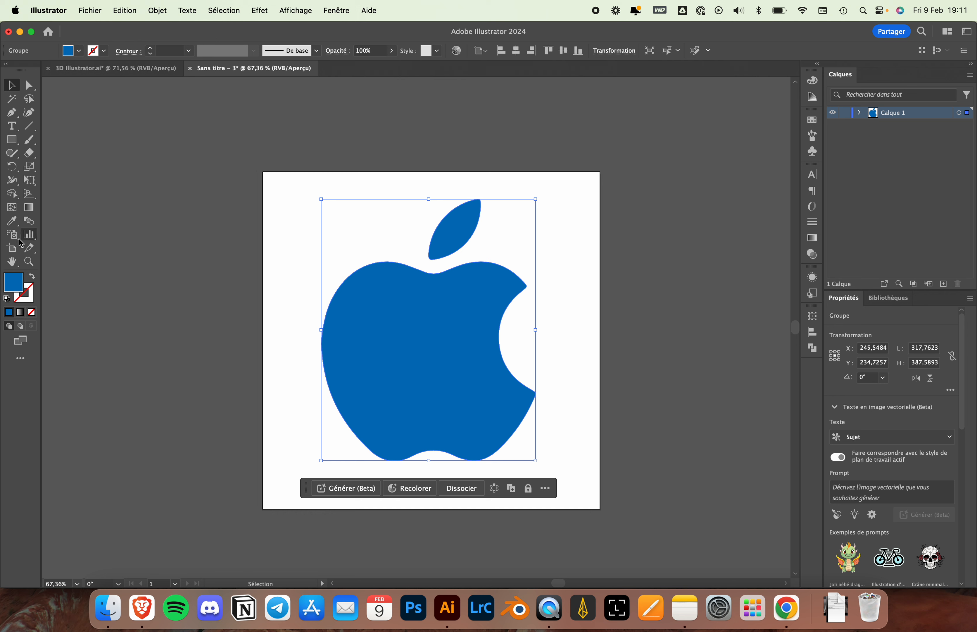
Step: Set the apple logo's fill colour to #4F84FC
{"action": "double_click", "coordinate": [14, 283]}
{"action": "type", "text": "4F84FC"}
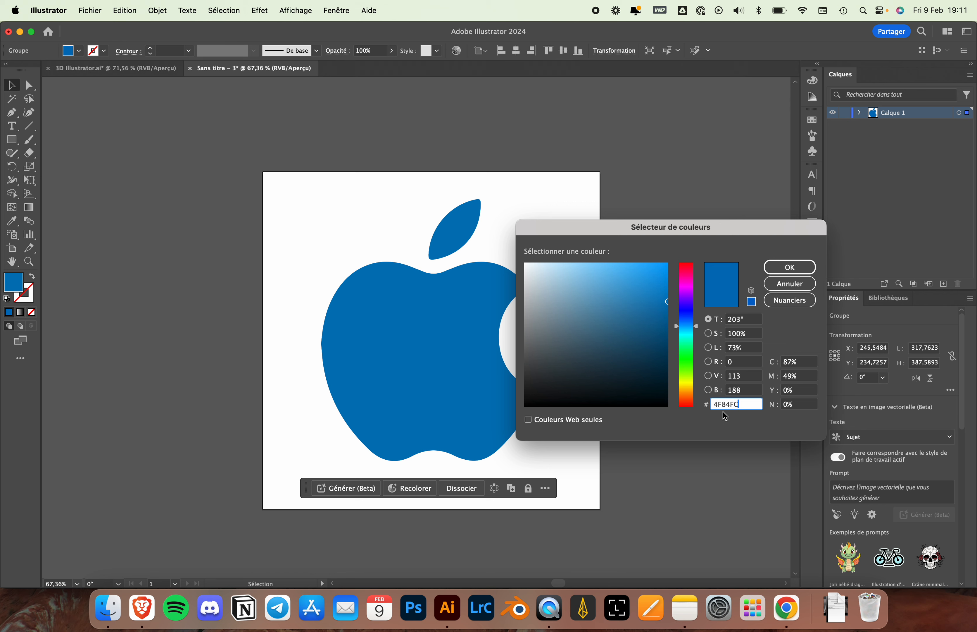
{"action": "left_click", "coordinate": [799, 265]}
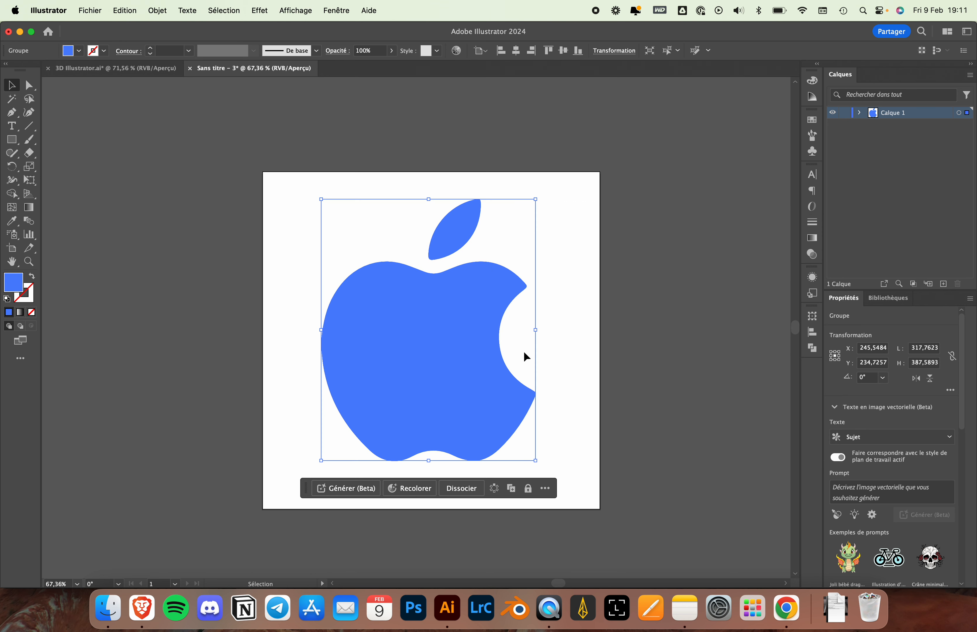
Step: Apply the Inflate (Dilatation) 3D type to the blue apple logo with the 3D and Materials settings
{"action": "scroll", "coordinate": [541, 356], "scroll_direction": "right", "scroll_amount": 2}
{"action": "scroll", "coordinate": [541, 356], "scroll_direction": "down", "scroll_amount": 2}
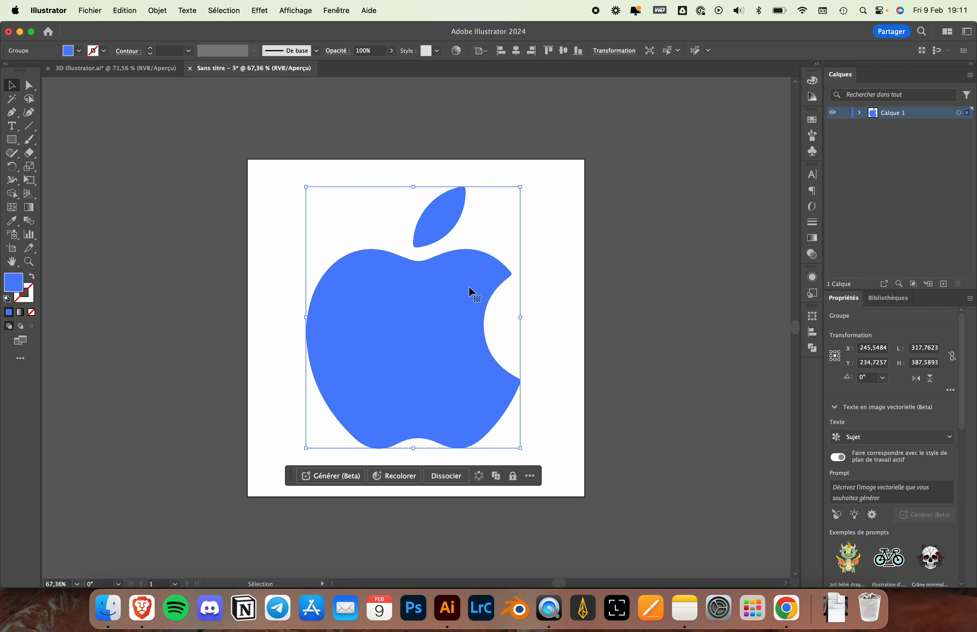
{"action": "left_click", "coordinate": [337, 10]}
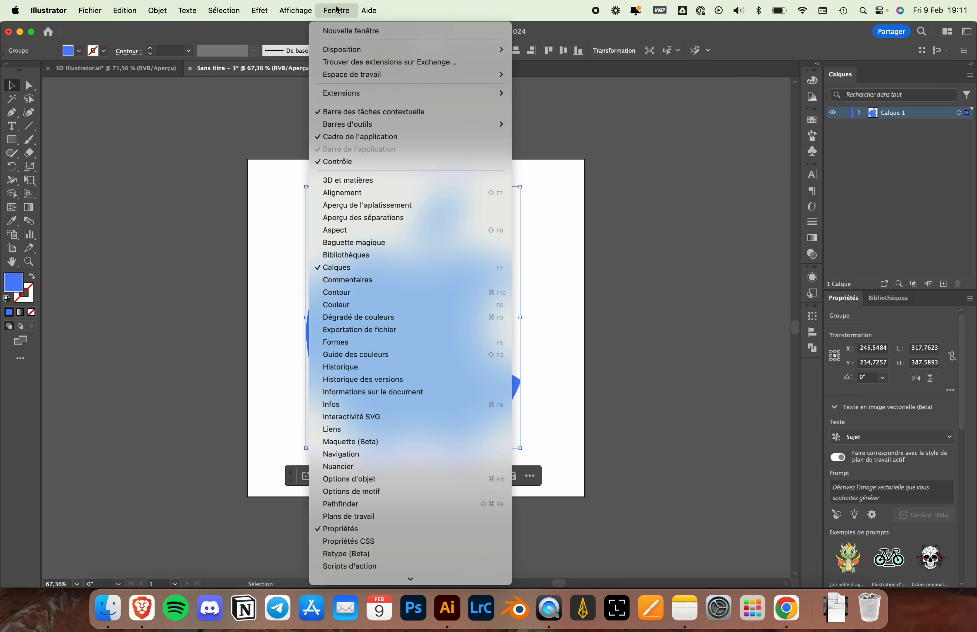
{"action": "left_click", "coordinate": [360, 181]}
{"action": "scroll", "coordinate": [535, 246], "scroll_direction": "right", "scroll_amount": 2}
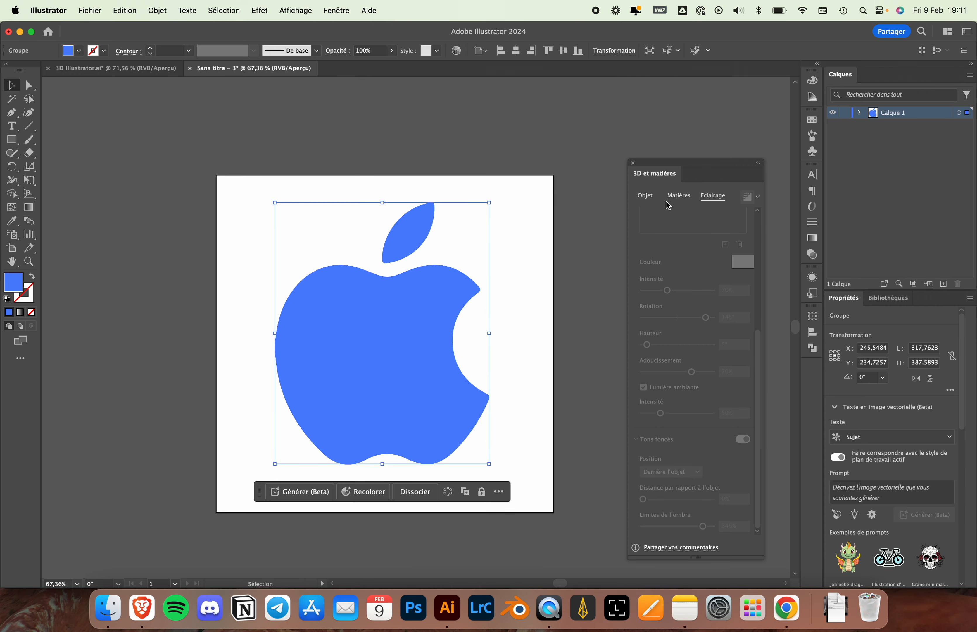
{"action": "left_click", "coordinate": [647, 196]}
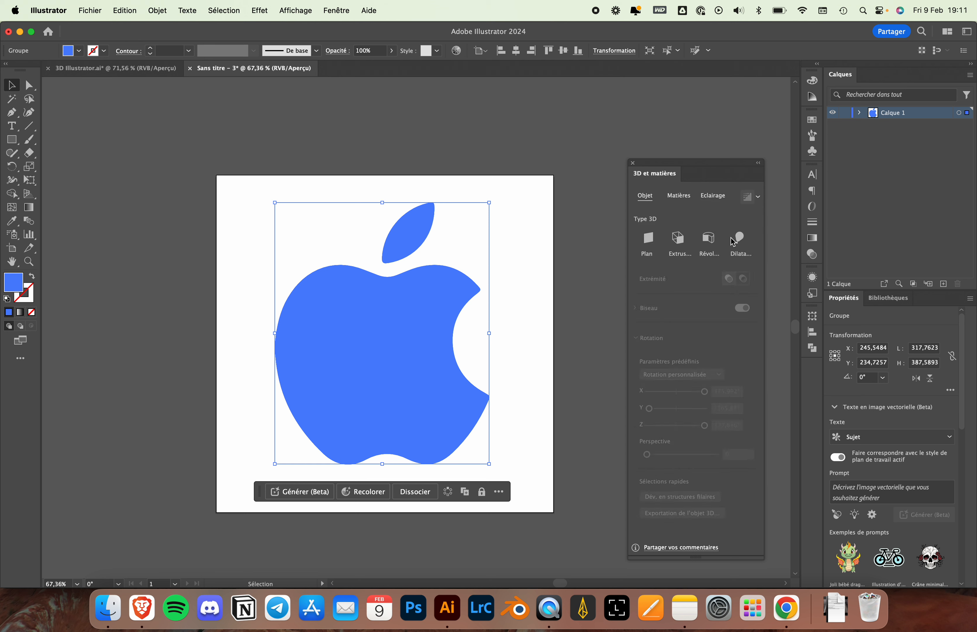
{"action": "left_click", "coordinate": [742, 240]}
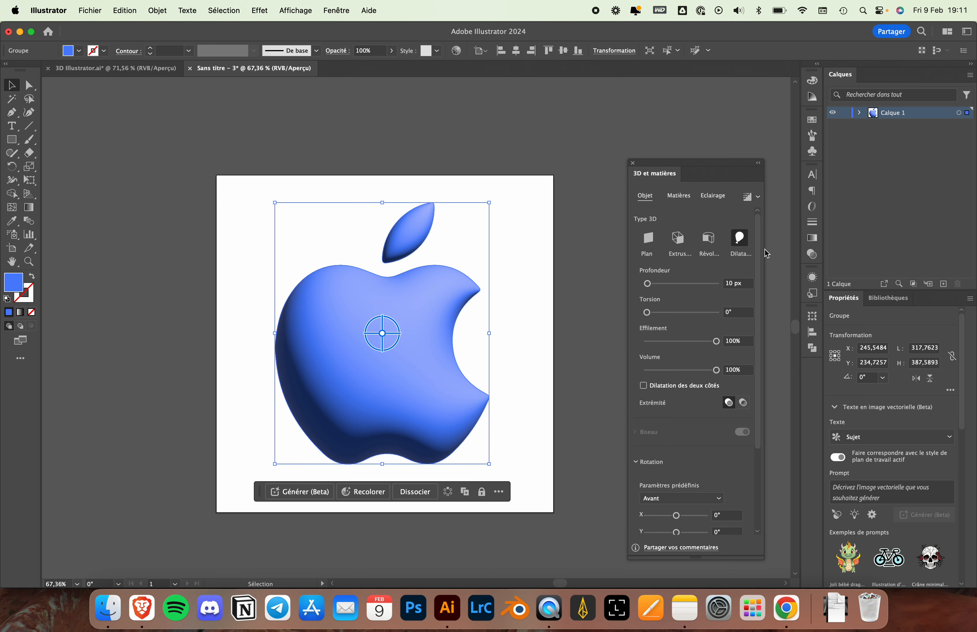
Step: Enable inflation on both sides and rotate the 3D apple freely to about X 174°, Y −167°
{"action": "left_click_drag", "start_coordinate": [768, 249], "coordinate": [794, 249]}
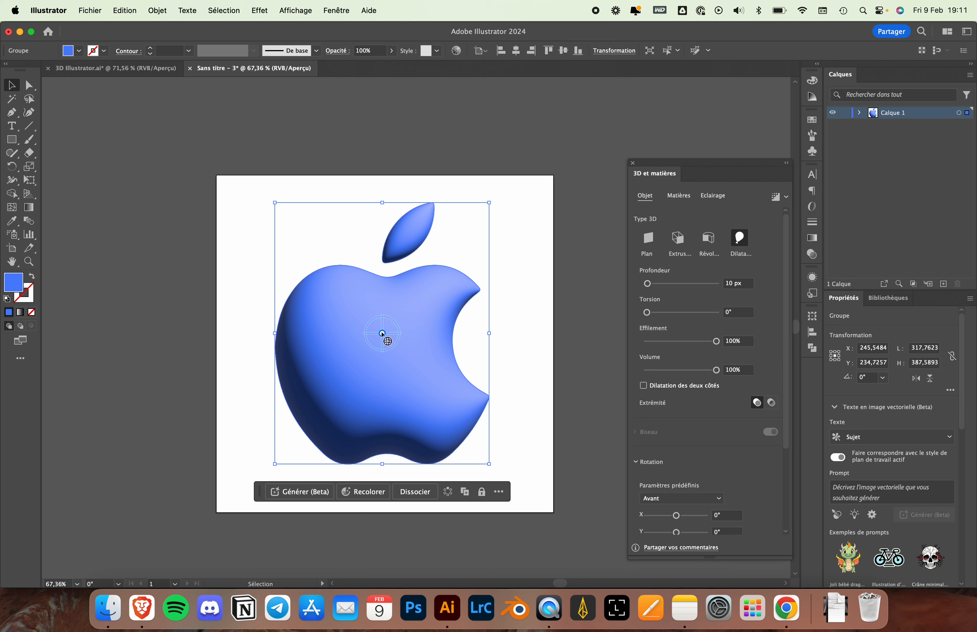
{"action": "left_click_drag", "start_coordinate": [382, 336], "coordinate": [439, 344]}
{"action": "left_click", "coordinate": [644, 386]}
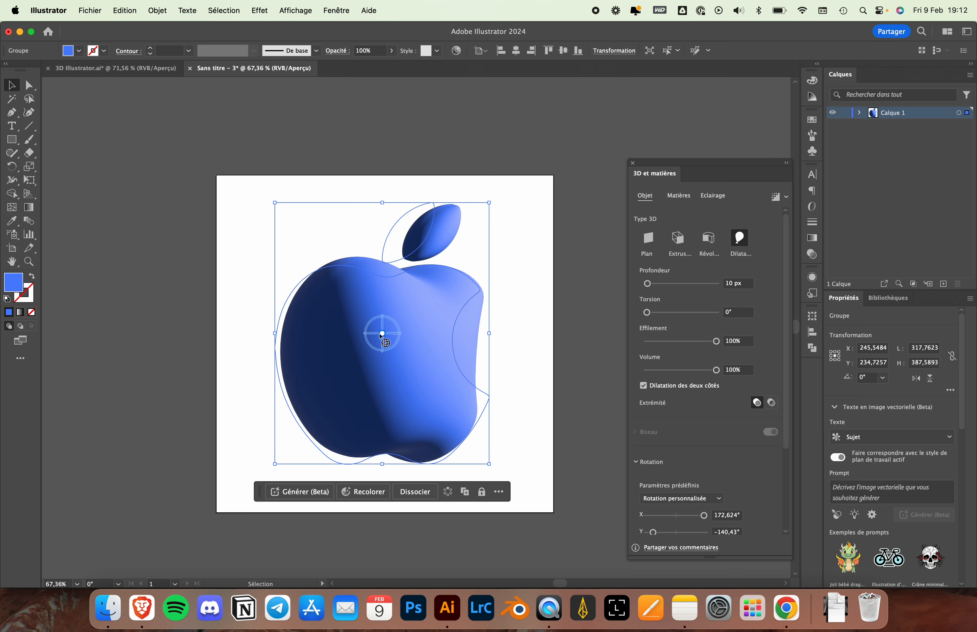
{"action": "mouse_move", "coordinate": [380, 340]}
{"action": "left_mouse_down"}
{"action": "mouse_move", "coordinate": [323, 342]}
{"action": "mouse_move", "coordinate": [456, 349]}
{"action": "mouse_move", "coordinate": [371, 338]}
{"action": "mouse_move", "coordinate": [306, 314]}
{"action": "mouse_move", "coordinate": [378, 334]}
{"action": "left_mouse_up"}
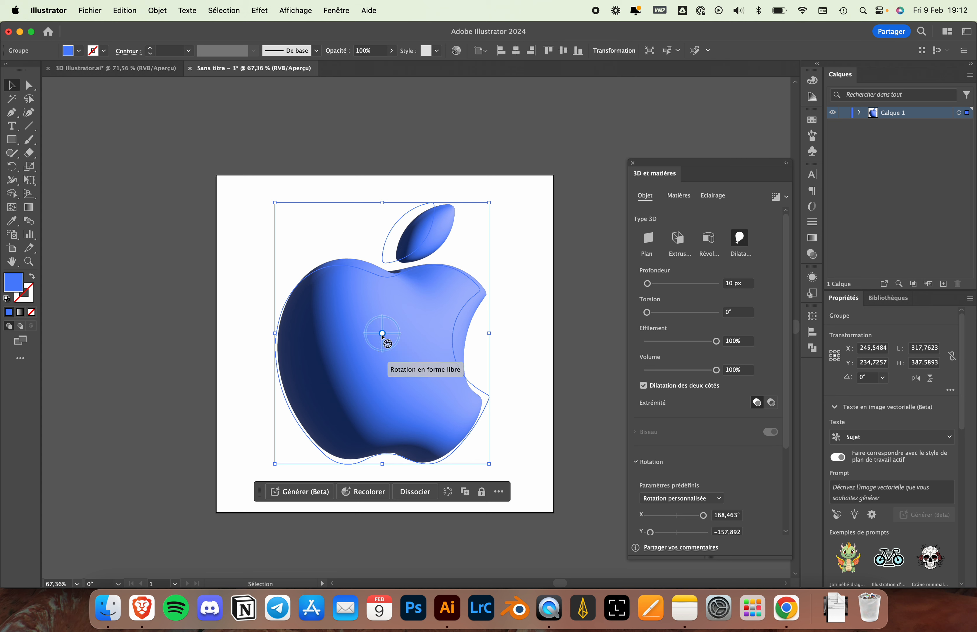
{"action": "mouse_move", "coordinate": [382, 336]}
{"action": "left_mouse_down"}
{"action": "mouse_move", "coordinate": [372, 337]}
{"action": "mouse_move", "coordinate": [380, 334]}
{"action": "left_mouse_up"}
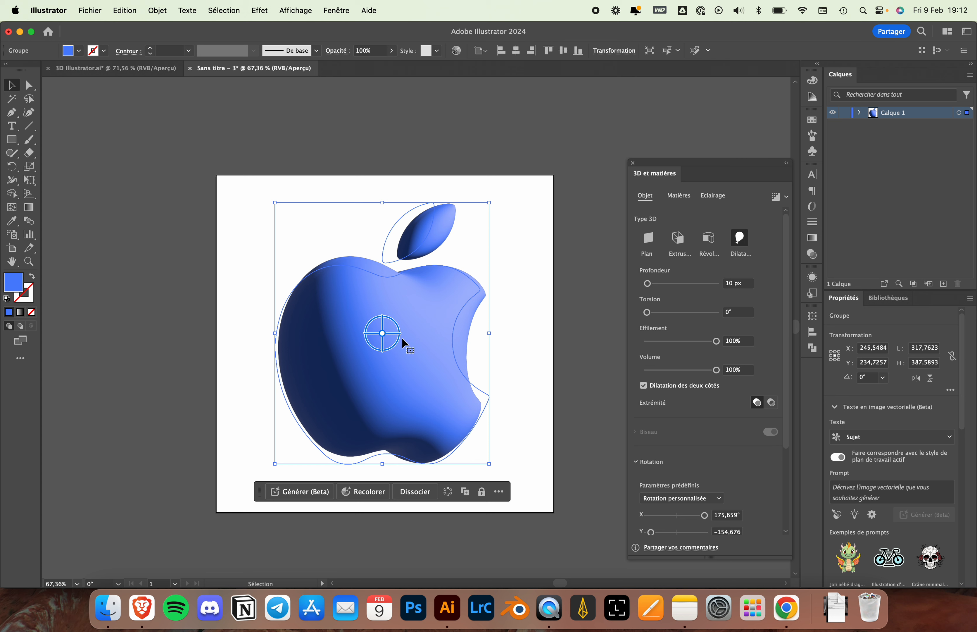
{"action": "left_click_drag", "start_coordinate": [377, 336], "coordinate": [379, 341]}
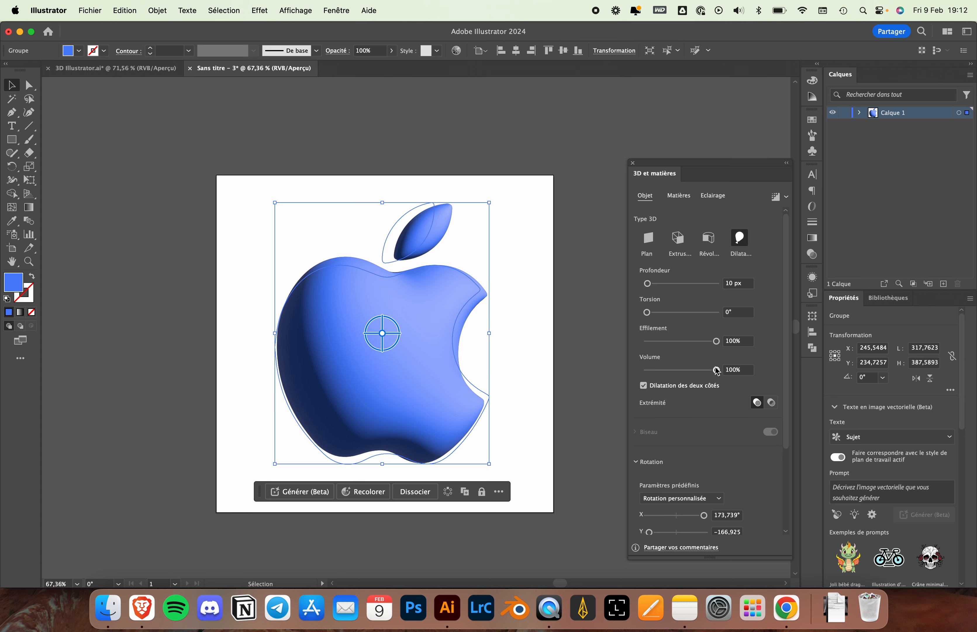
Step: Try an inflate volume of 10% with the apple rotated to about X 5°, Y −10°, and restore the volume to 100%
{"action": "left_click_drag", "start_coordinate": [718, 371], "coordinate": [653, 370]}
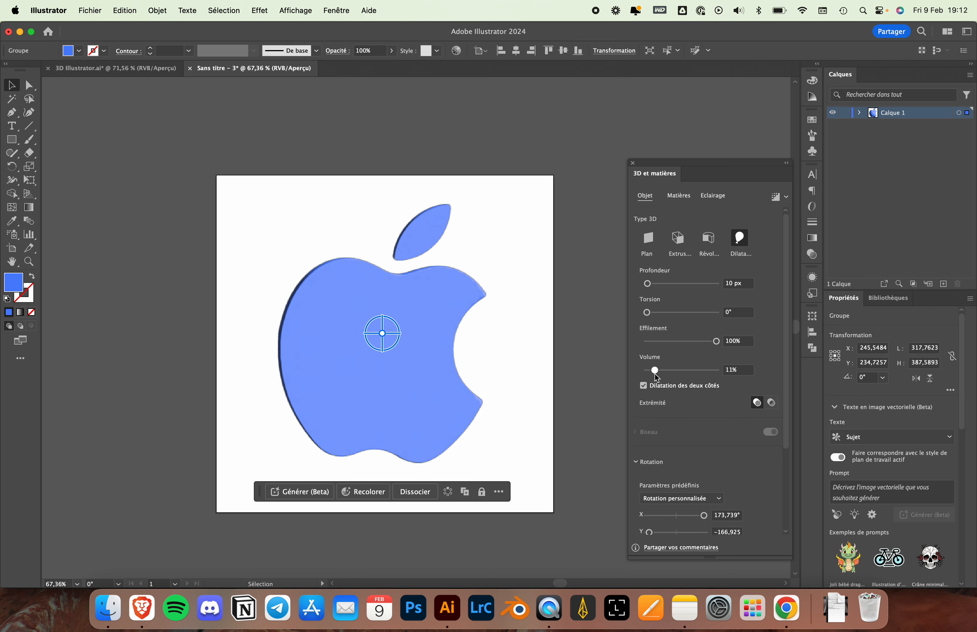
{"action": "mouse_move", "coordinate": [384, 333]}
{"action": "left_mouse_down"}
{"action": "mouse_move", "coordinate": [436, 339]}
{"action": "mouse_move", "coordinate": [383, 333]}
{"action": "left_mouse_up"}
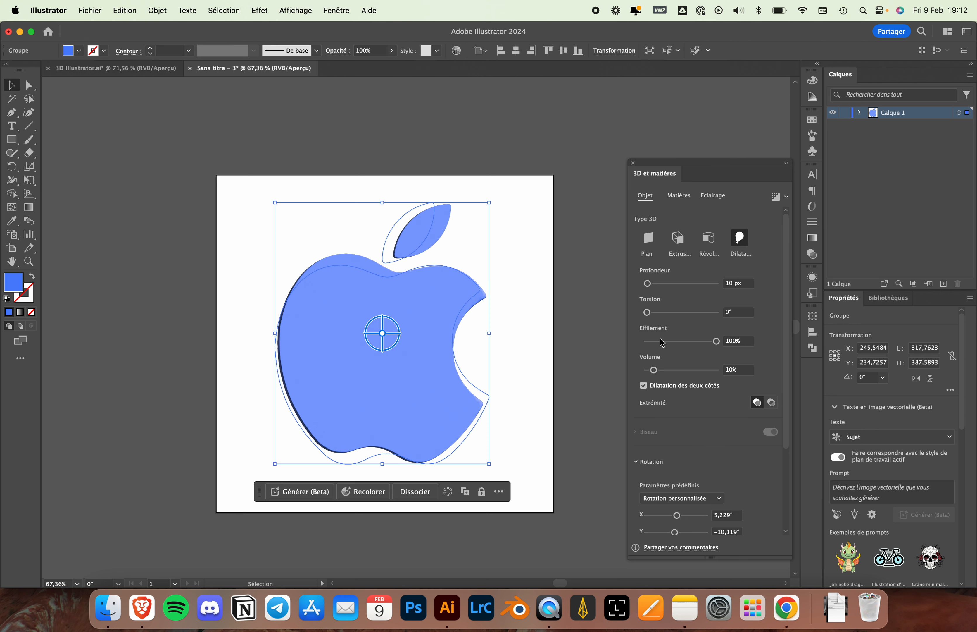
{"action": "left_click_drag", "start_coordinate": [655, 372], "coordinate": [719, 372]}
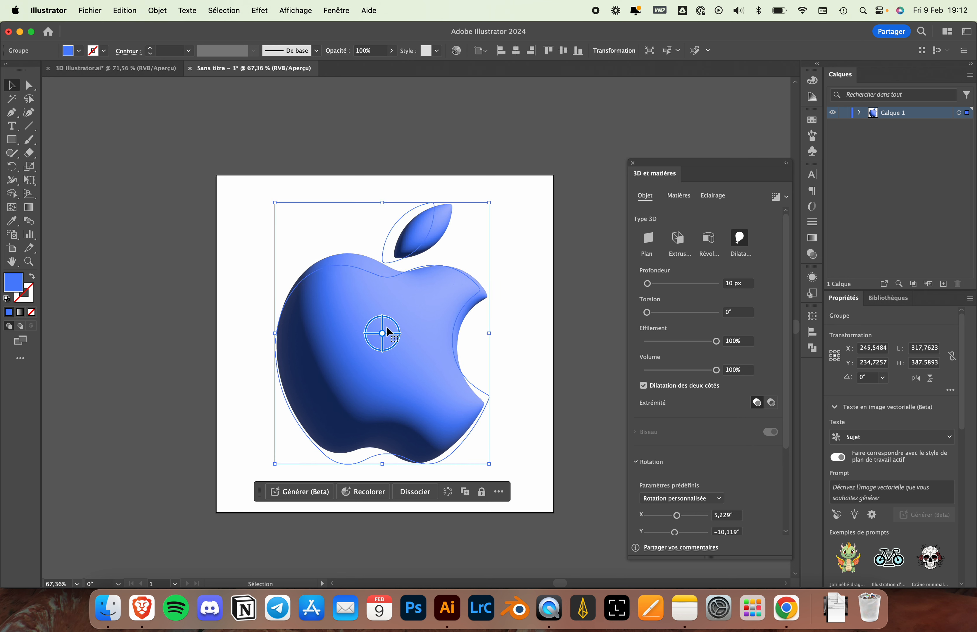
Step: Rotate the inflated apple freely to about X 172°, Y −159°
{"action": "mouse_move", "coordinate": [384, 331]}
{"action": "left_mouse_down"}
{"action": "mouse_move", "coordinate": [389, 341]}
{"action": "mouse_move", "coordinate": [381, 333]}
{"action": "mouse_move", "coordinate": [367, 354]}
{"action": "mouse_move", "coordinate": [382, 337]}
{"action": "left_mouse_up"}
{"action": "left_click", "coordinate": [683, 198]}
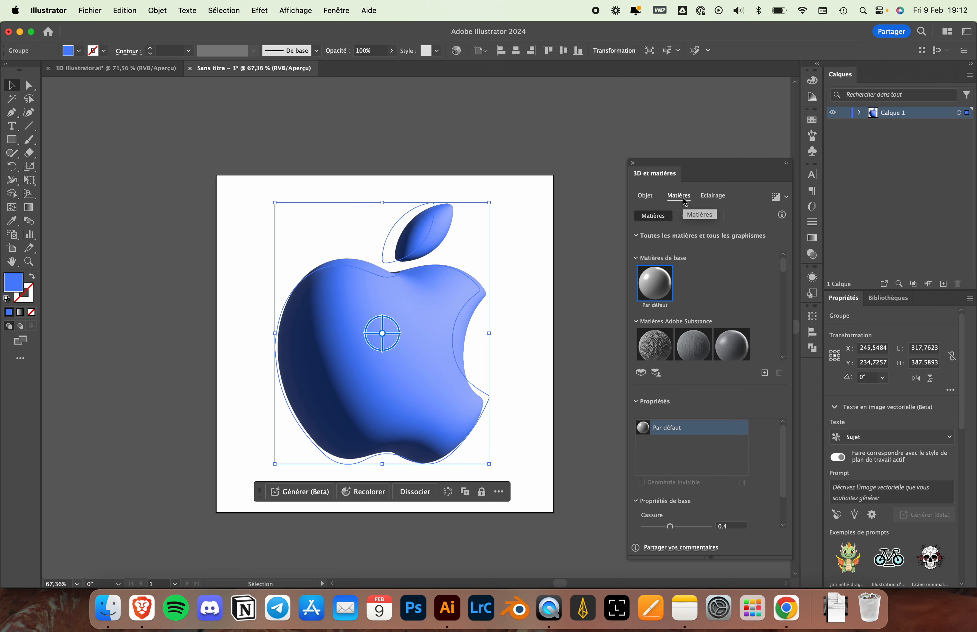
{"action": "left_click", "coordinate": [656, 201]}
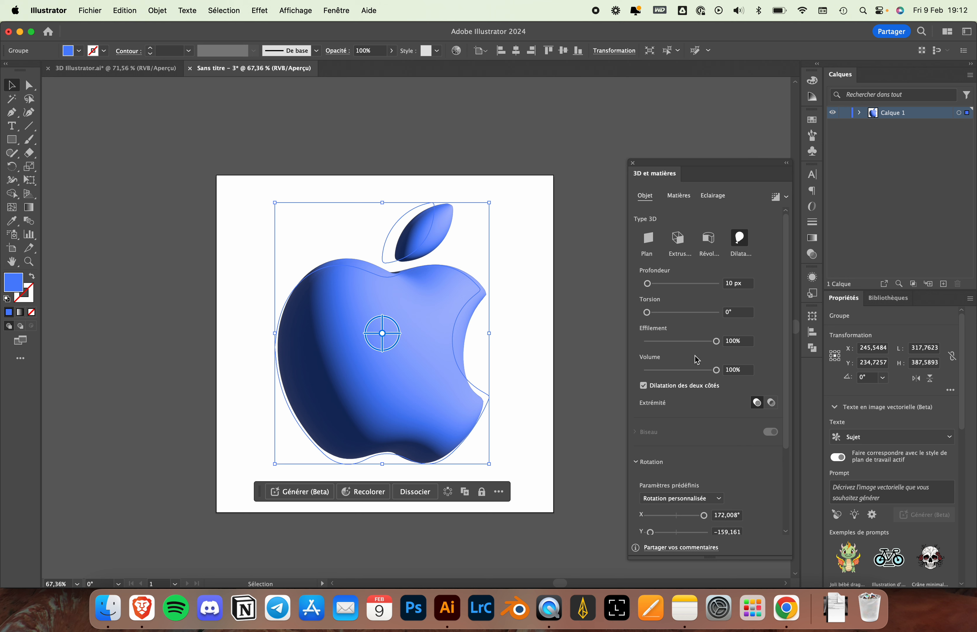
Step: Try Adobe Substance materials such as Béton sculpté on the apple and reapply the default base material
{"action": "left_click", "coordinate": [679, 196]}
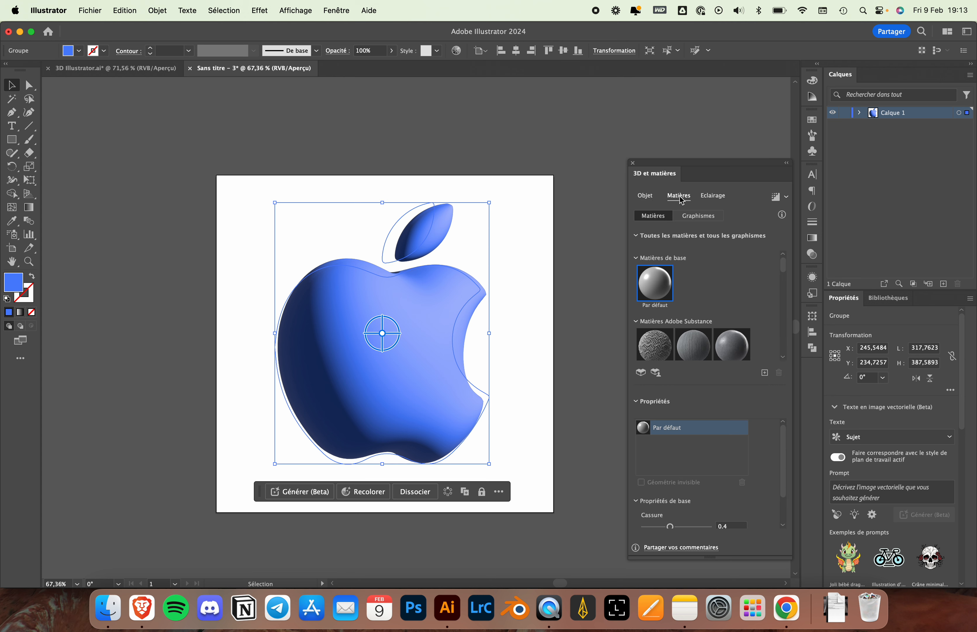
{"action": "left_click", "coordinate": [662, 335]}
{"action": "left_click", "coordinate": [706, 351]}
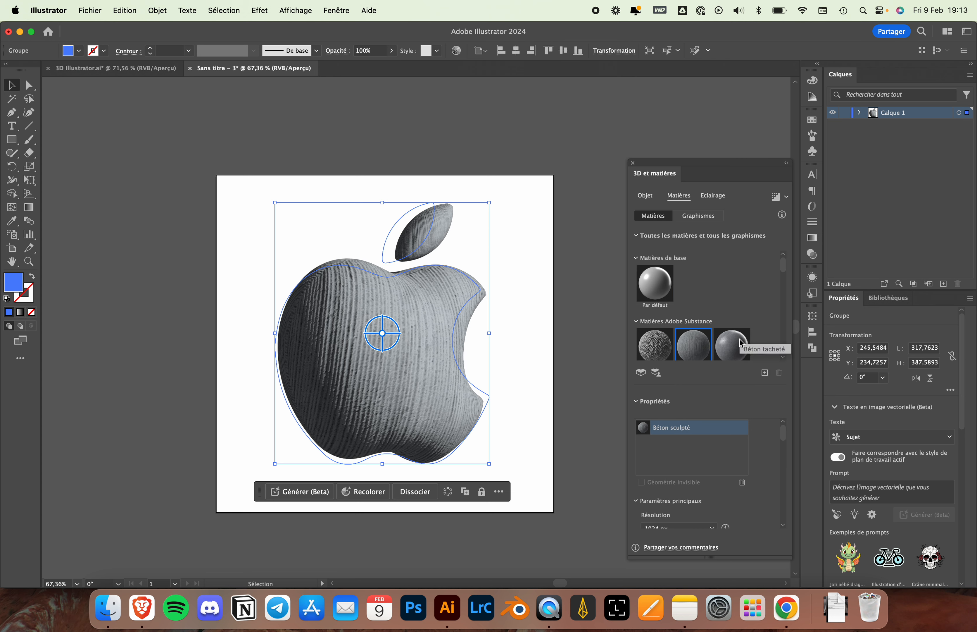
{"action": "left_click_drag", "start_coordinate": [782, 265], "coordinate": [771, 222]}
{"action": "left_click", "coordinate": [650, 288]}
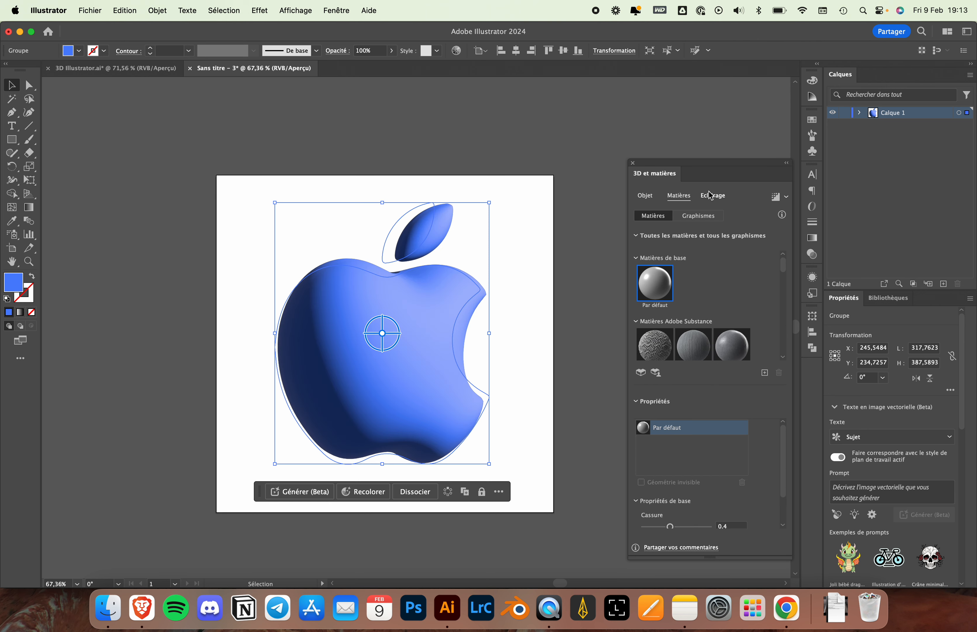
Step: Apply the Standard lighting preset to the apple and turn on its shadow (Tons foncés)
{"action": "left_click", "coordinate": [714, 200]}
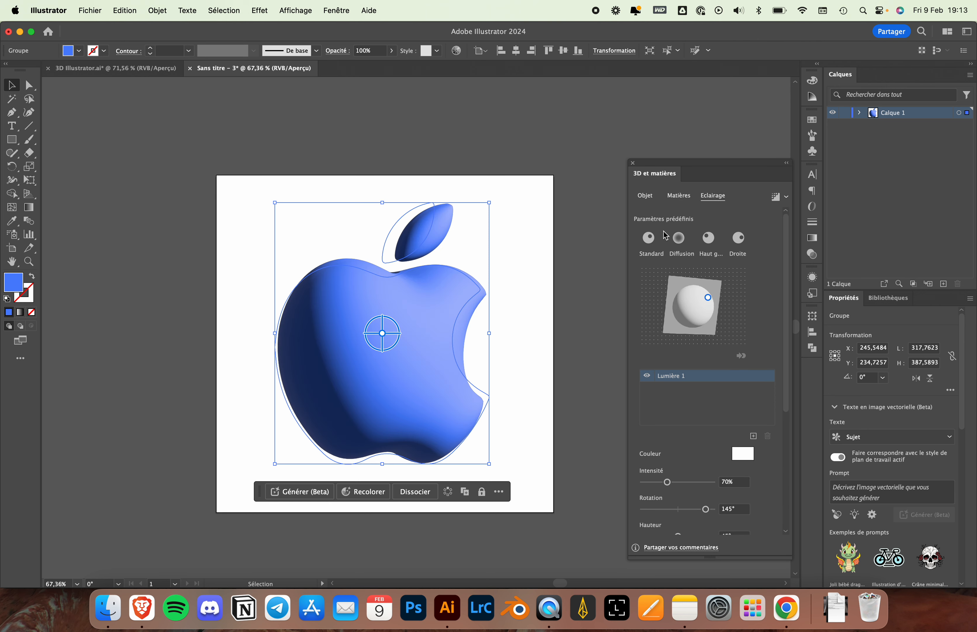
{"action": "left_click", "coordinate": [648, 243]}
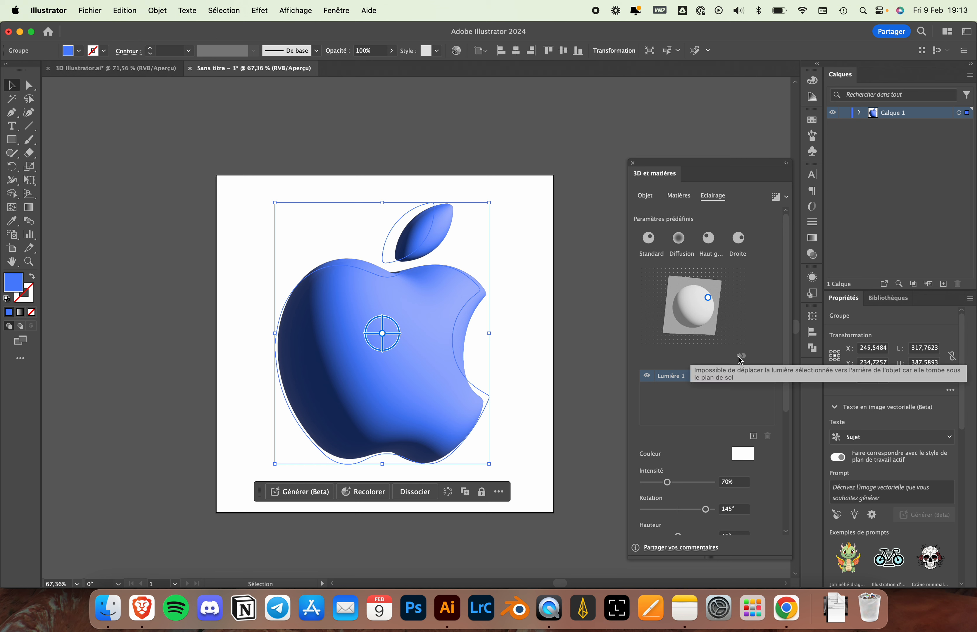
{"action": "left_click_drag", "start_coordinate": [786, 262], "coordinate": [792, 356]}
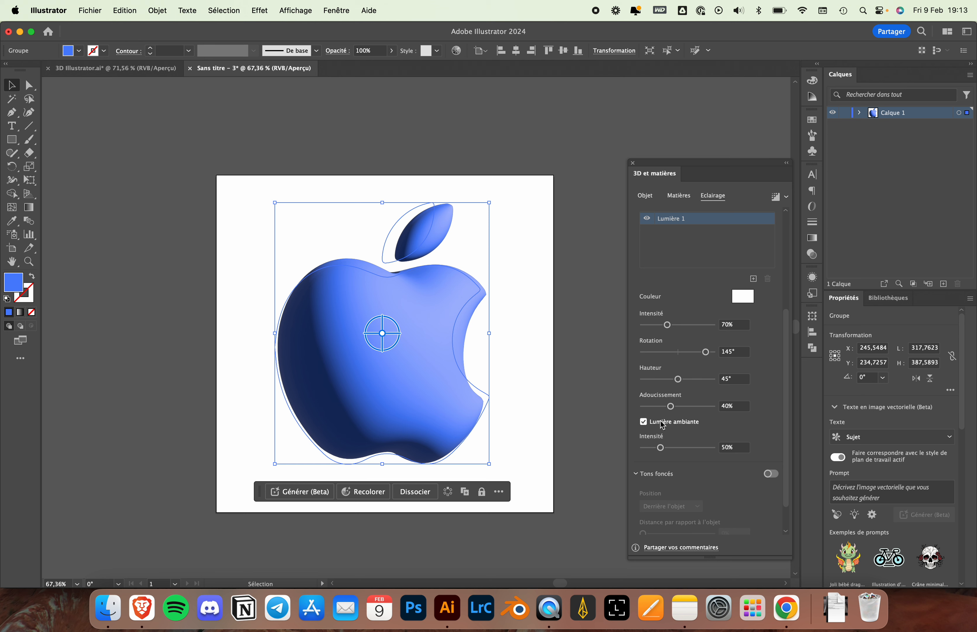
{"action": "left_click_drag", "start_coordinate": [788, 330], "coordinate": [788, 353]}
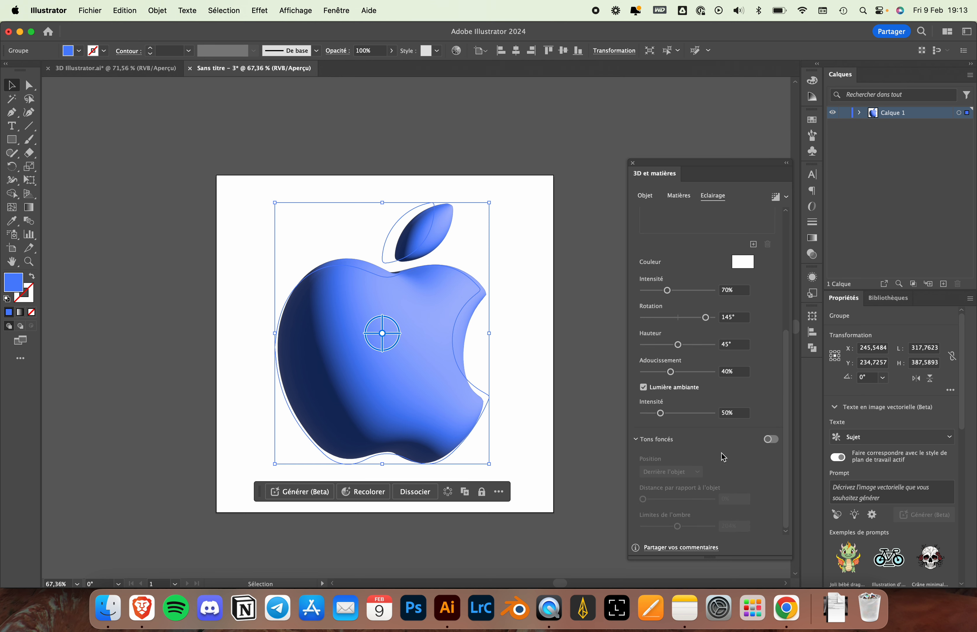
{"action": "left_click", "coordinate": [771, 440]}
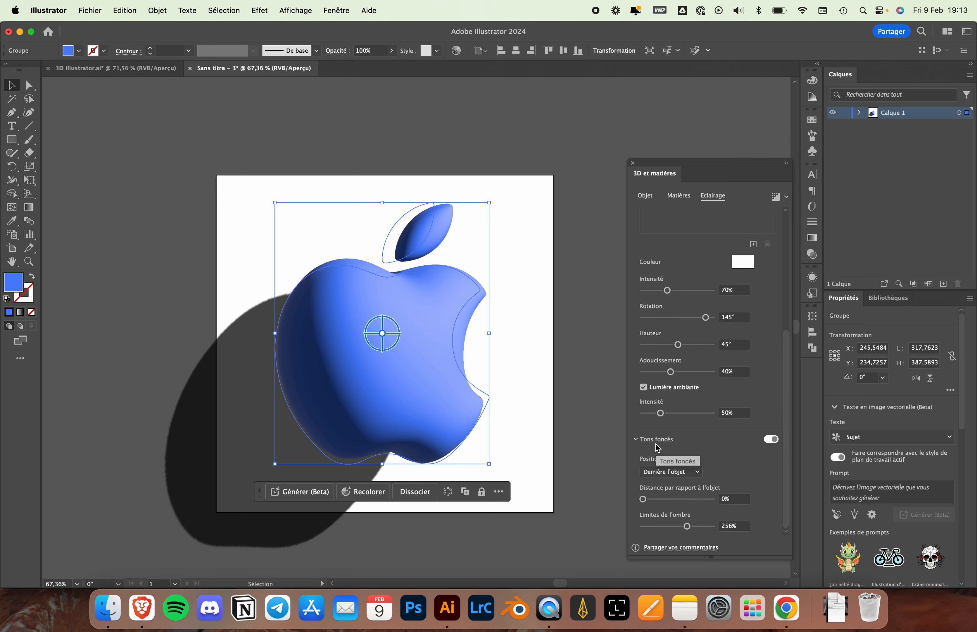
Step: Keep the shadow position as Derrière l'objet and set the shadow limits to 10%
{"action": "left_click", "coordinate": [673, 472]}
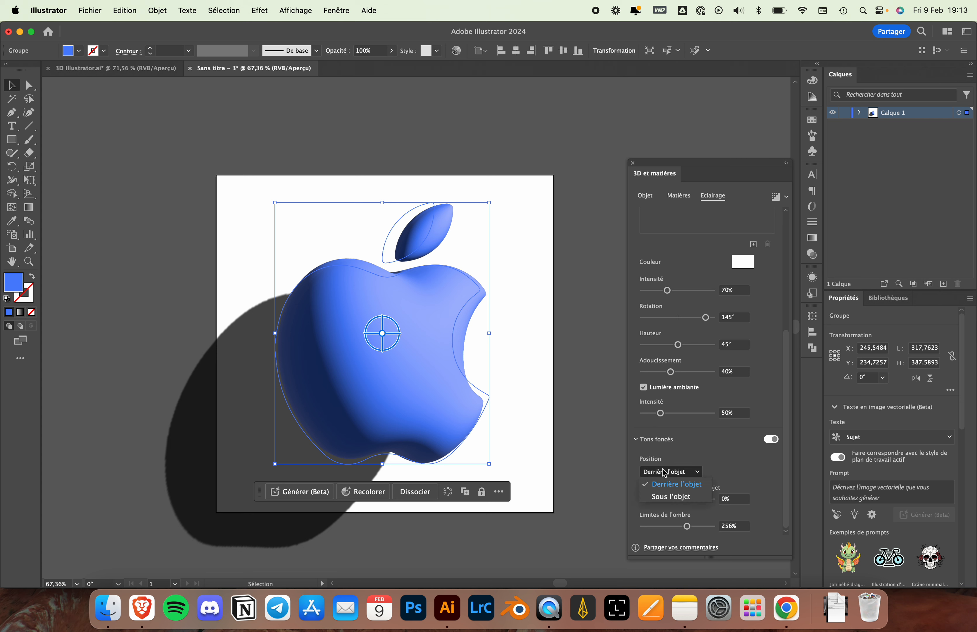
{"action": "left_click", "coordinate": [667, 486]}
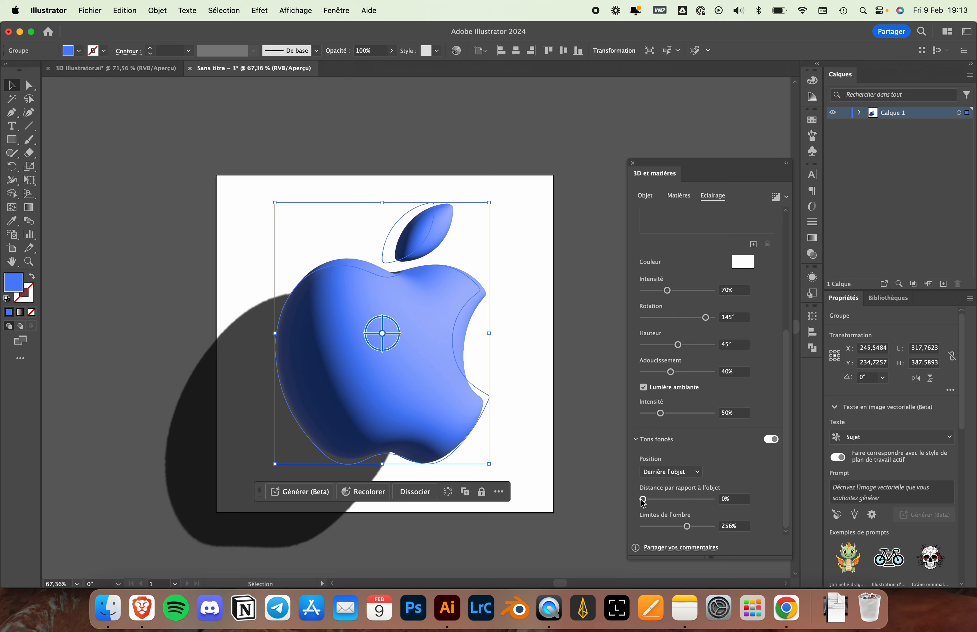
{"action": "left_click_drag", "start_coordinate": [687, 526], "coordinate": [642, 528]}
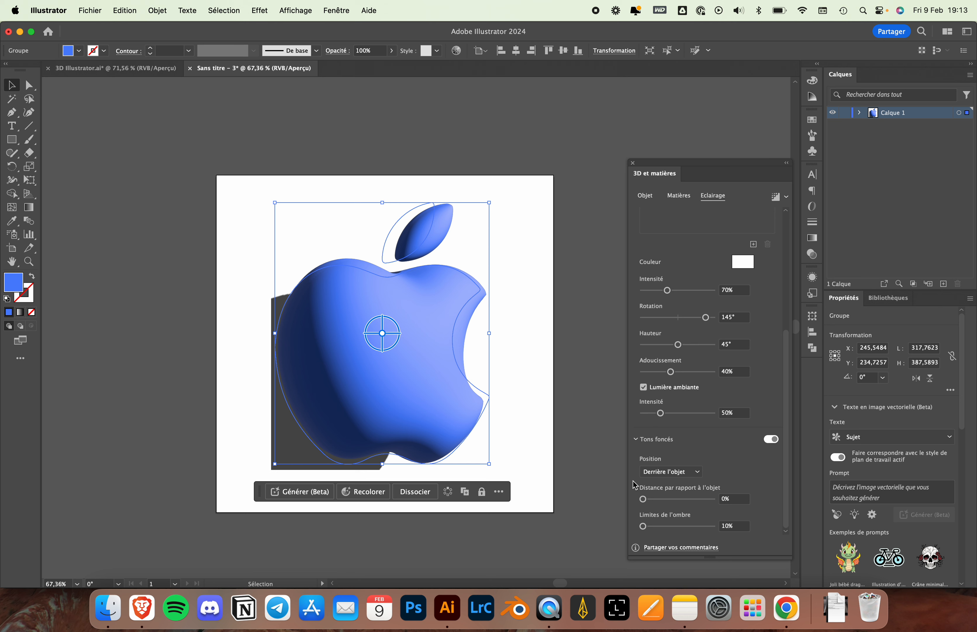
Step: Extend the apple's shadow limits (Limites de l'ombre) to 400%, undoing the last reduction
{"action": "left_click_drag", "start_coordinate": [644, 527], "coordinate": [676, 529]}
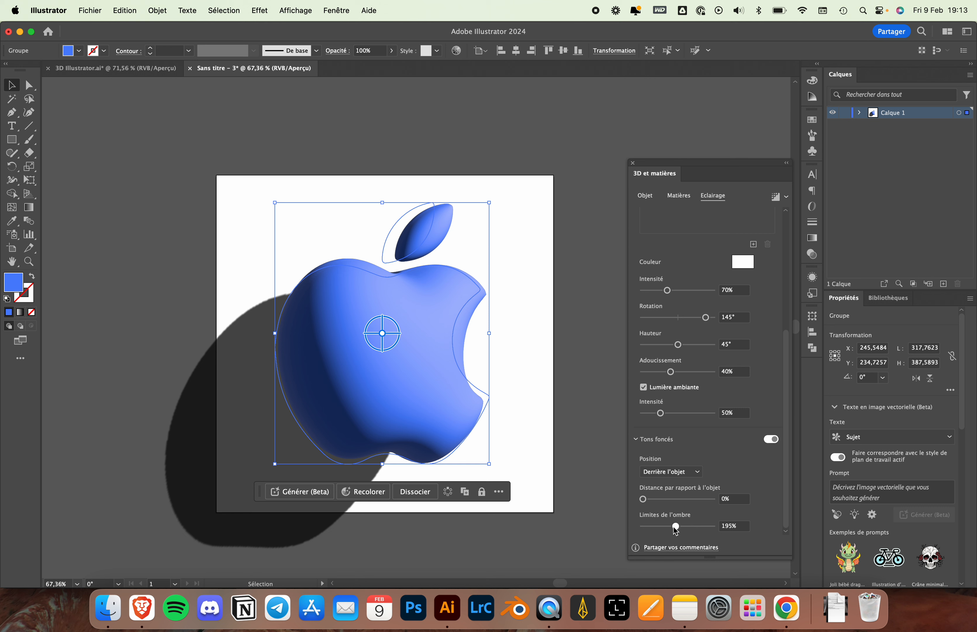
{"action": "left_click_drag", "start_coordinate": [676, 527], "coordinate": [707, 529]}
{"action": "left_click_drag", "start_coordinate": [713, 526], "coordinate": [661, 528]}
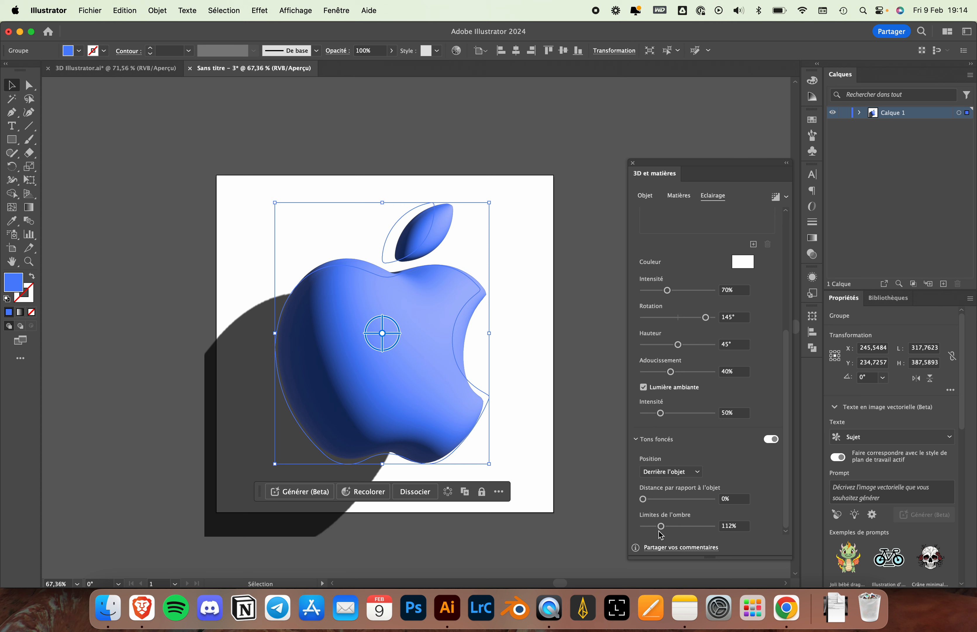
{"action": "key", "text": "super+z"}
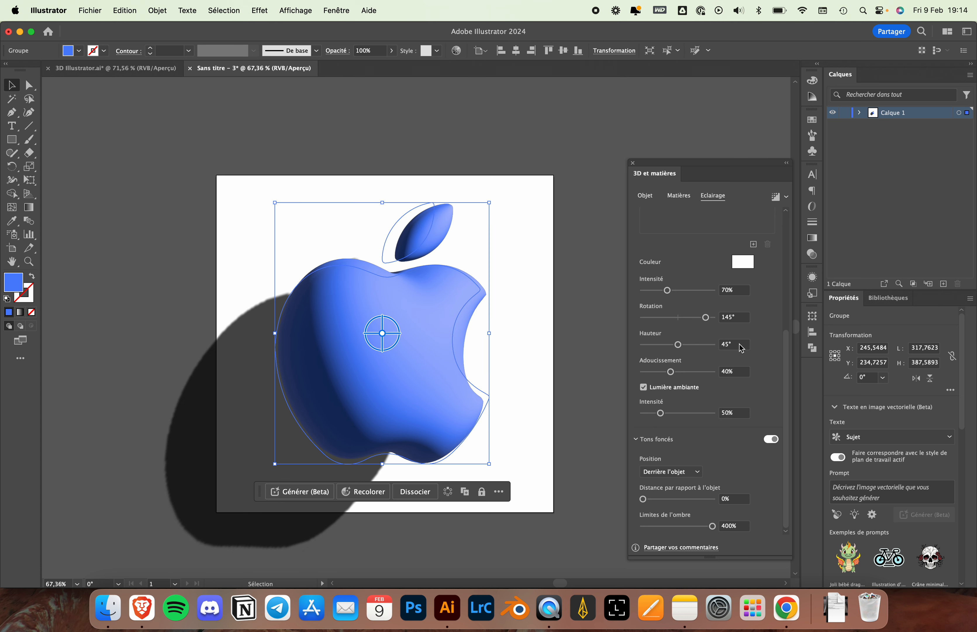
Step: Render the apple with ray tracing and set its light height (Hauteur) to 5°
{"action": "left_click", "coordinate": [740, 347]}
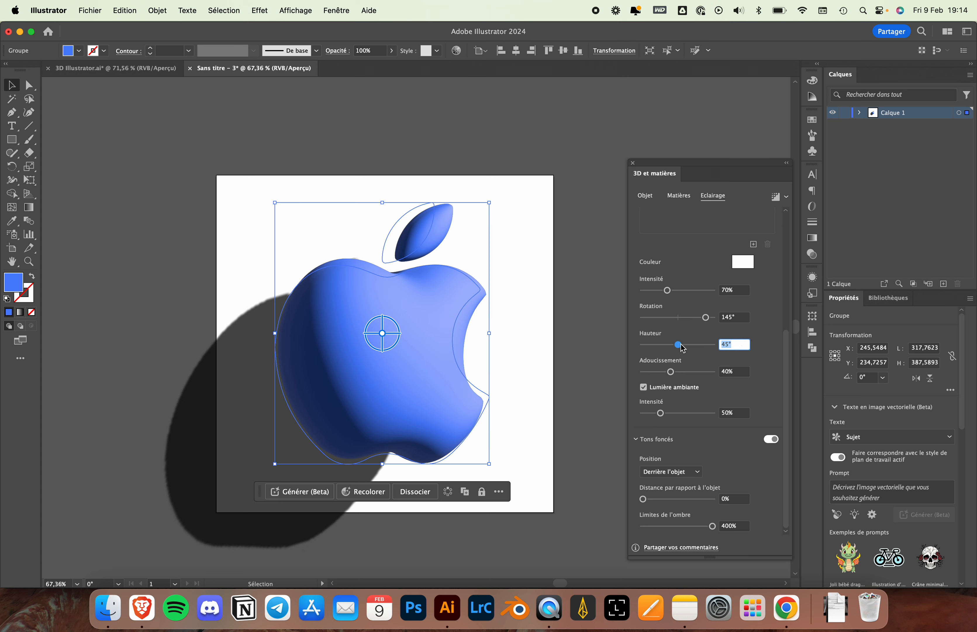
{"action": "left_click", "coordinate": [779, 200]}
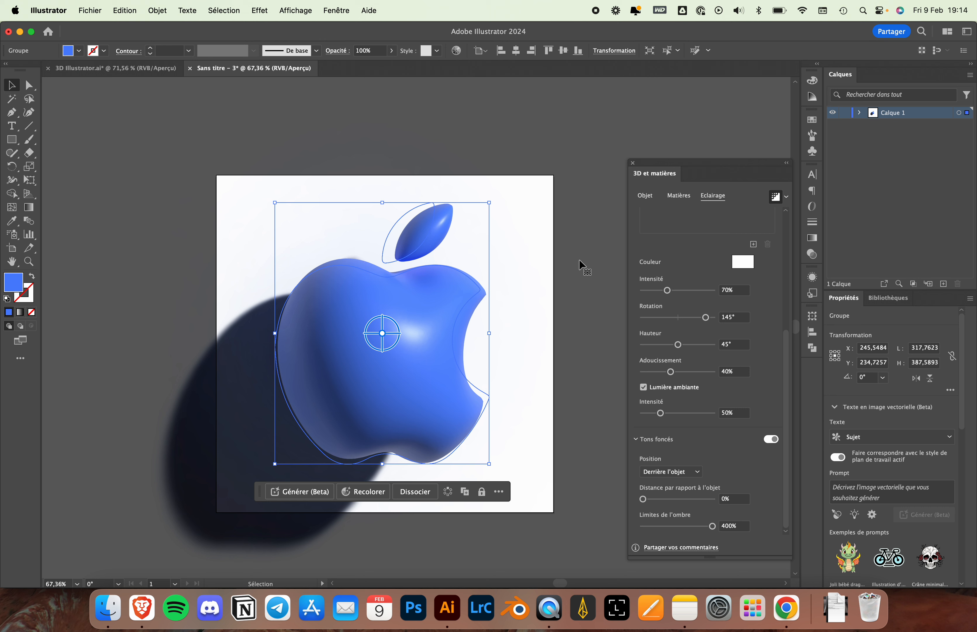
{"action": "left_click", "coordinate": [739, 346]}
{"action": "type", "text": "5"}
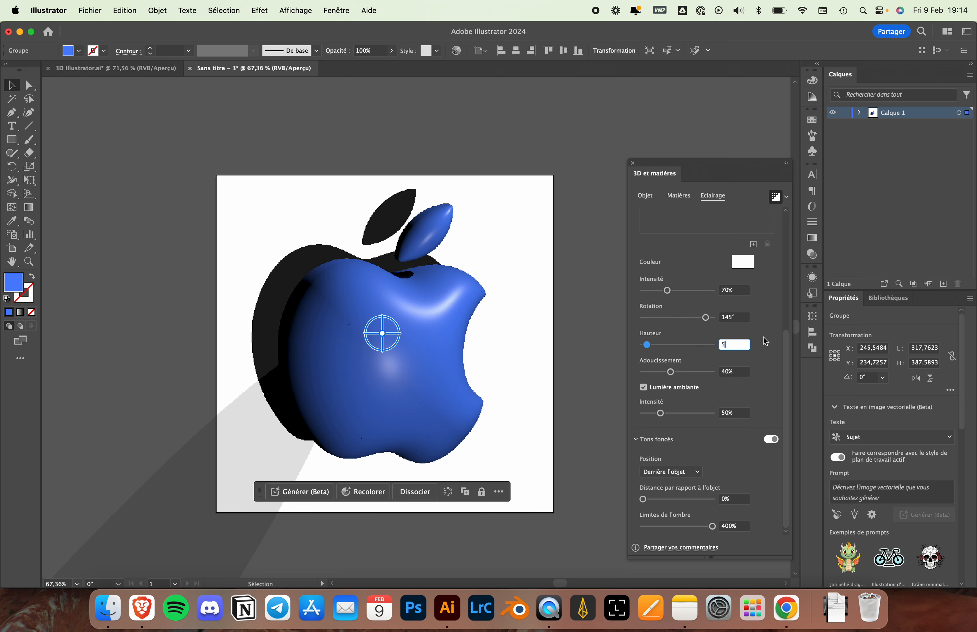
{"action": "key", "text": "Return"}
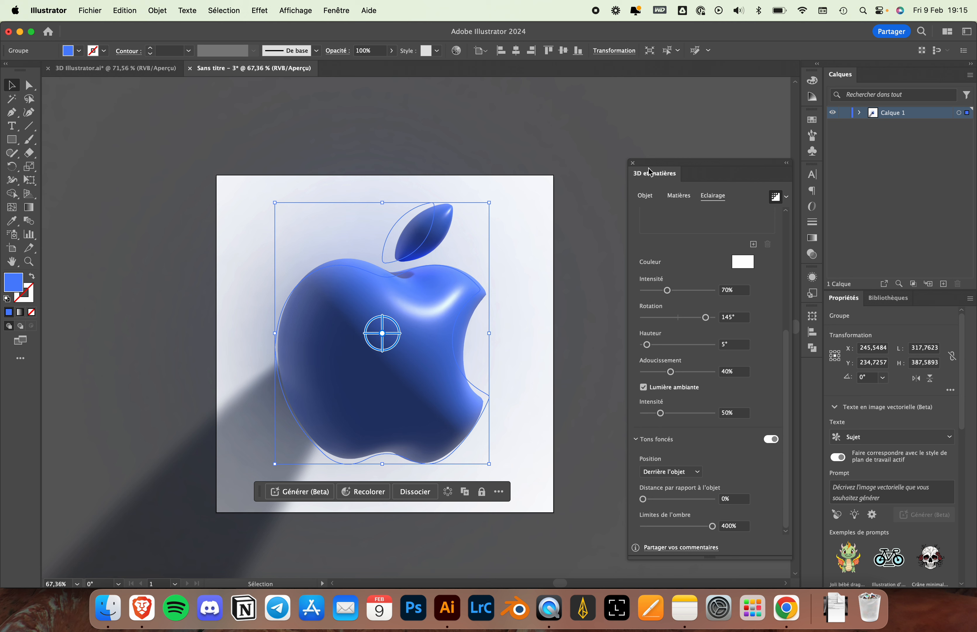
{"action": "left_click", "coordinate": [633, 163]}
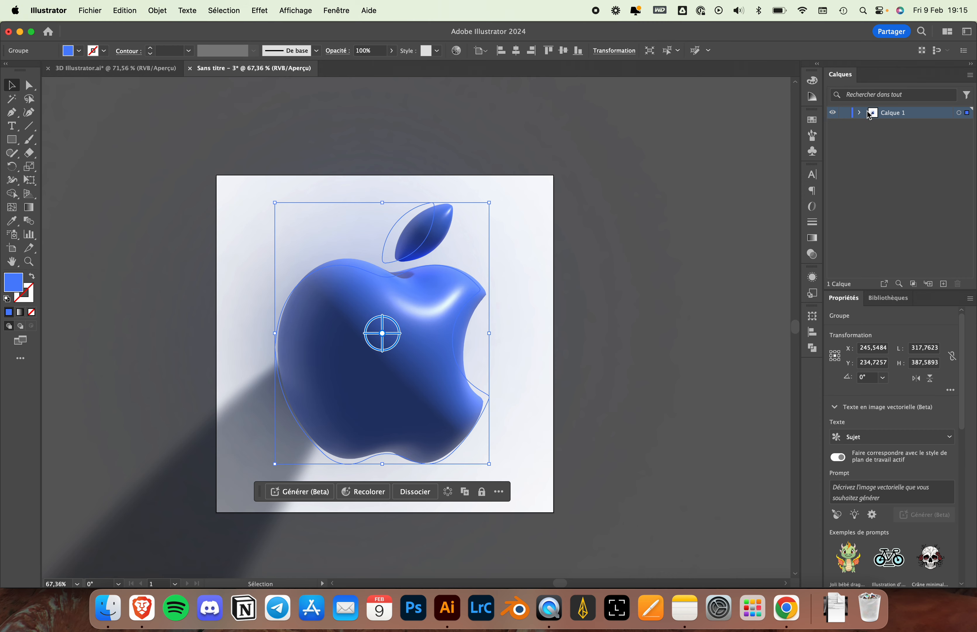
Step: Lock the apple layer Calque 1 and add a new layer beneath it
{"action": "left_click", "coordinate": [339, 12]}
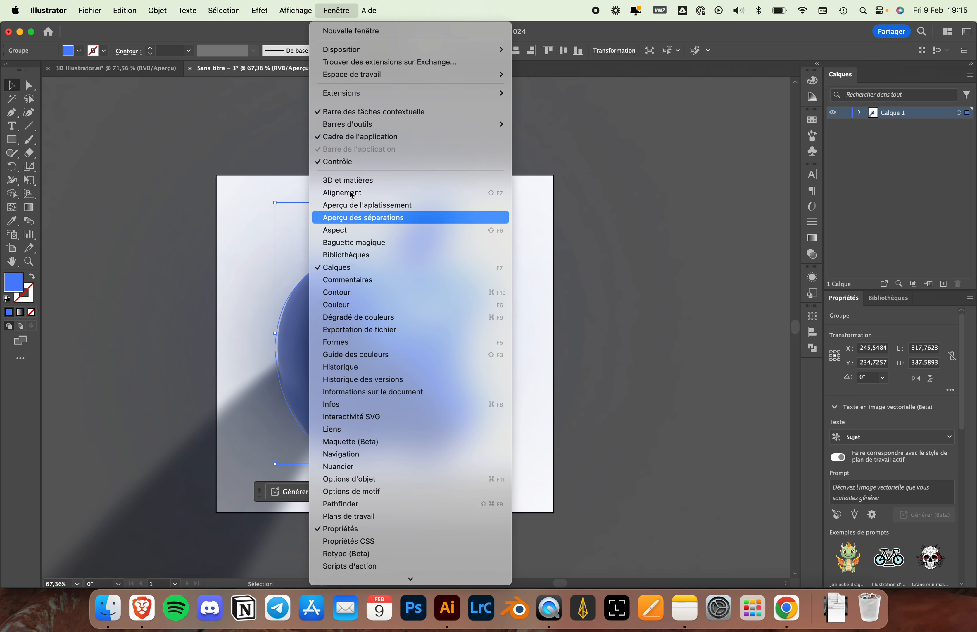
{"action": "left_click", "coordinate": [854, 147]}
{"action": "left_click", "coordinate": [846, 116]}
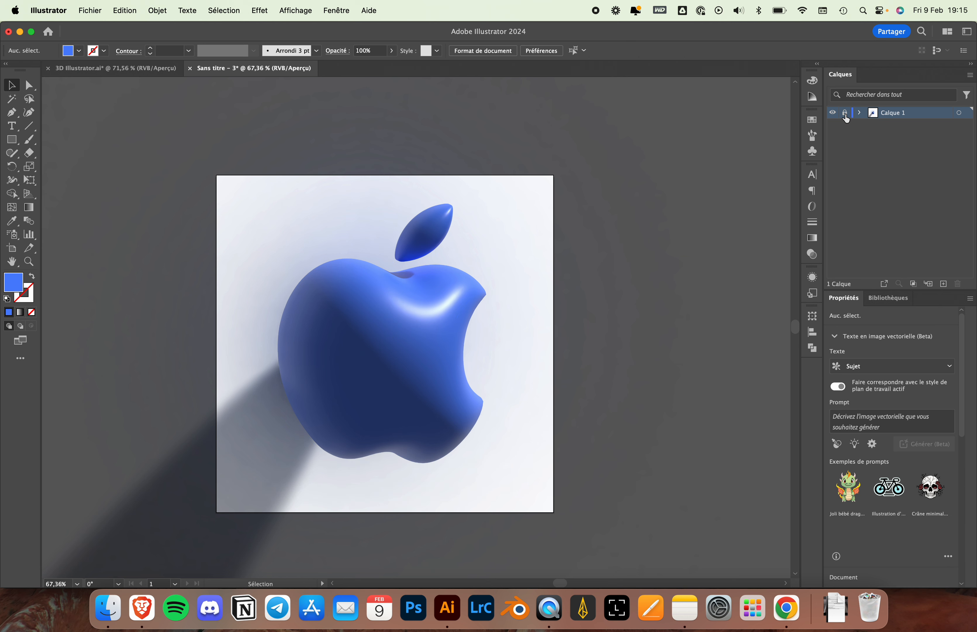
{"action": "left_click", "coordinate": [846, 116]}
{"action": "left_click", "coordinate": [943, 285]}
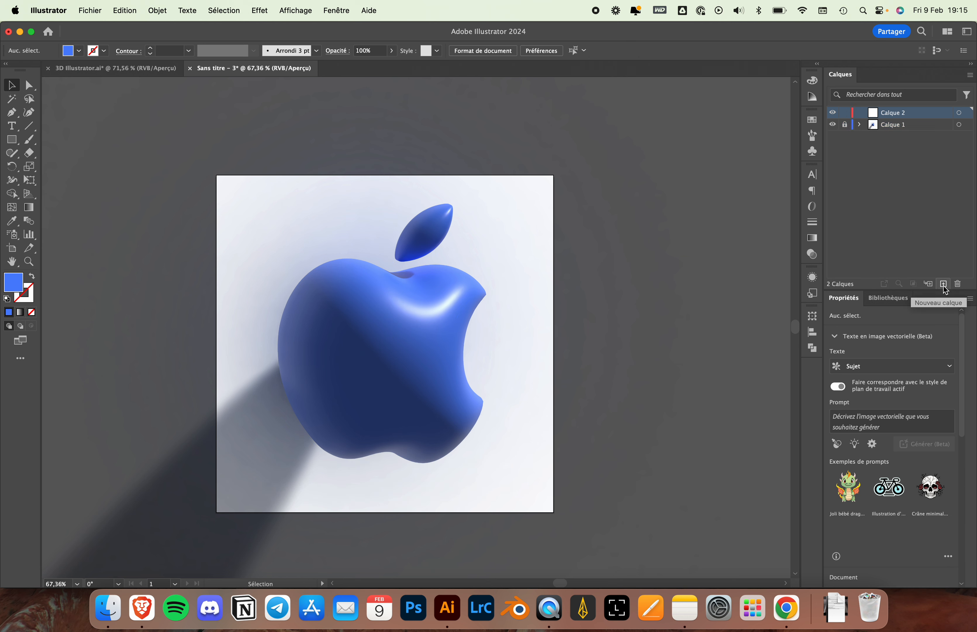
{"action": "left_click_drag", "start_coordinate": [911, 118], "coordinate": [911, 130]}
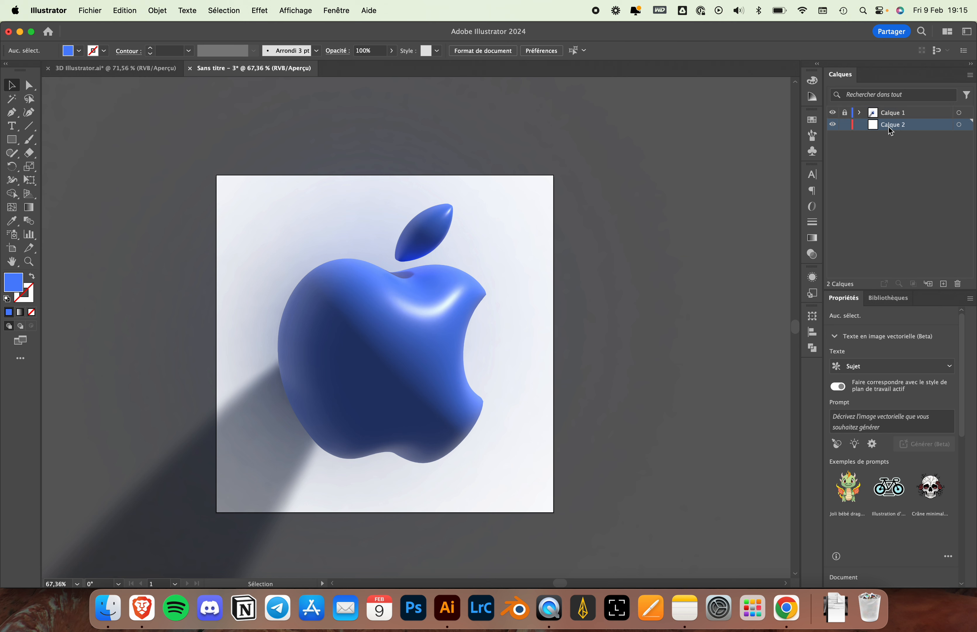
Step: Draw a 500 × 500 px rectangle covering the whole artboard on the layer Calque 2
{"action": "left_click_drag", "start_coordinate": [11, 139], "coordinate": [61, 139]}
{"action": "mouse_move", "coordinate": [217, 175]}
{"action": "left_mouse_down"}
{"action": "mouse_move", "coordinate": [492, 500]}
{"action": "mouse_move", "coordinate": [538, 499]}
{"action": "mouse_move", "coordinate": [554, 514]}
{"action": "left_mouse_up"}
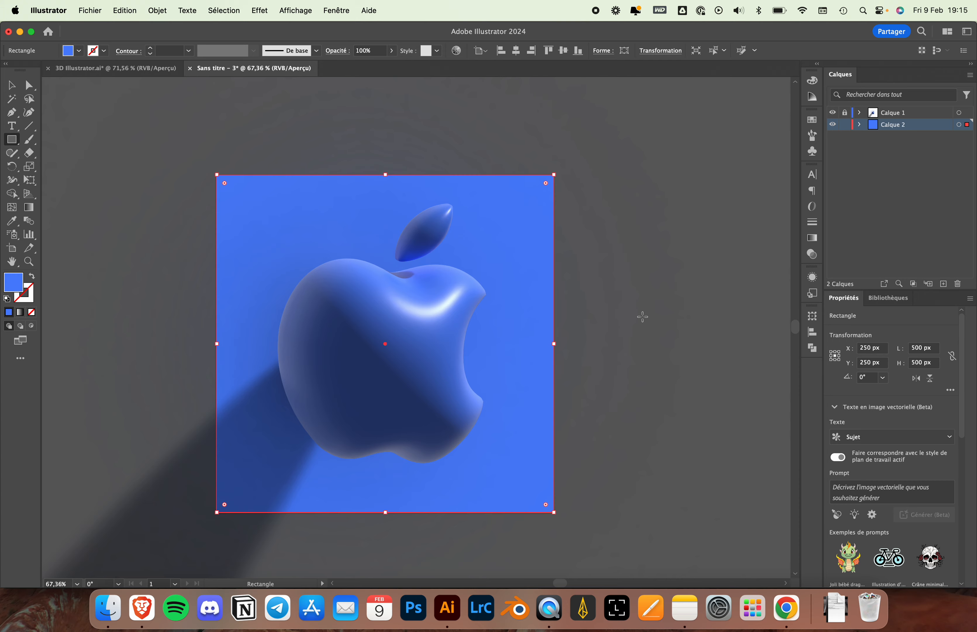
{"action": "scroll", "coordinate": [642, 317], "scroll_direction": "left", "scroll_amount": 3}
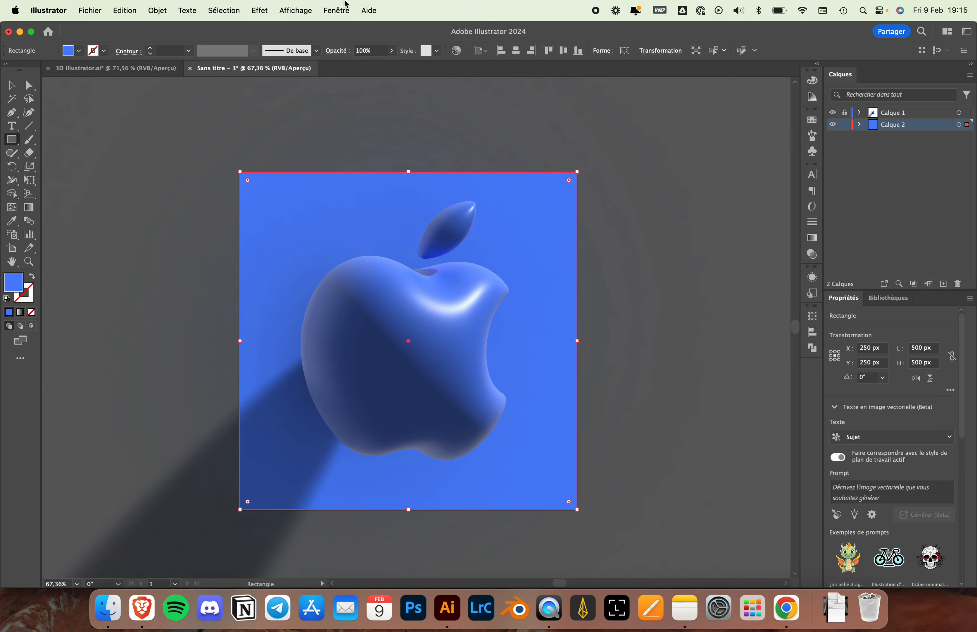
Step: Apply a freeform gradient with points to the background rectangle and delete its lower-left and upper-right colour points
{"action": "left_click", "coordinate": [347, 8]}
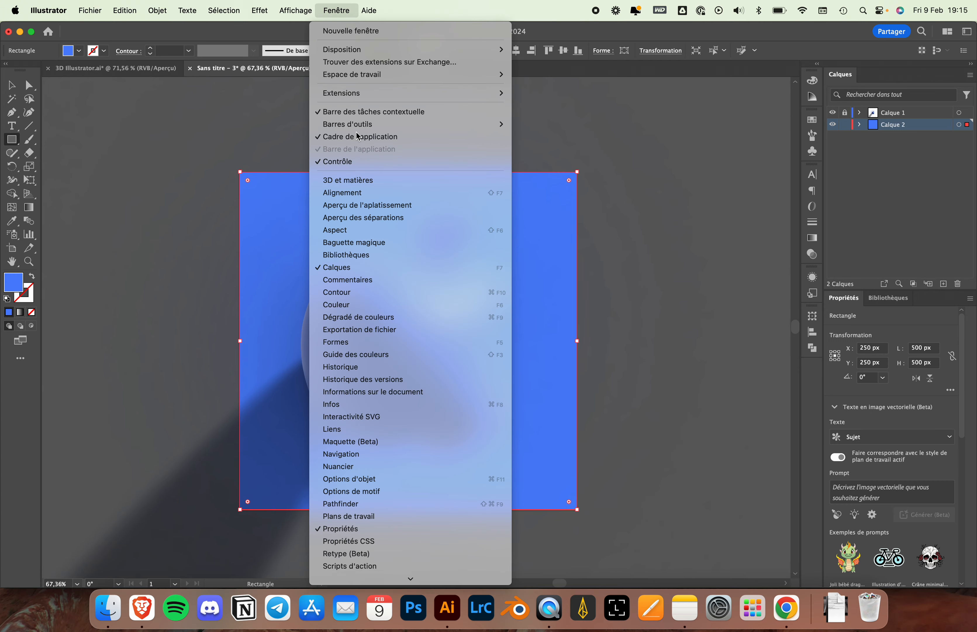
{"action": "left_click", "coordinate": [362, 317]}
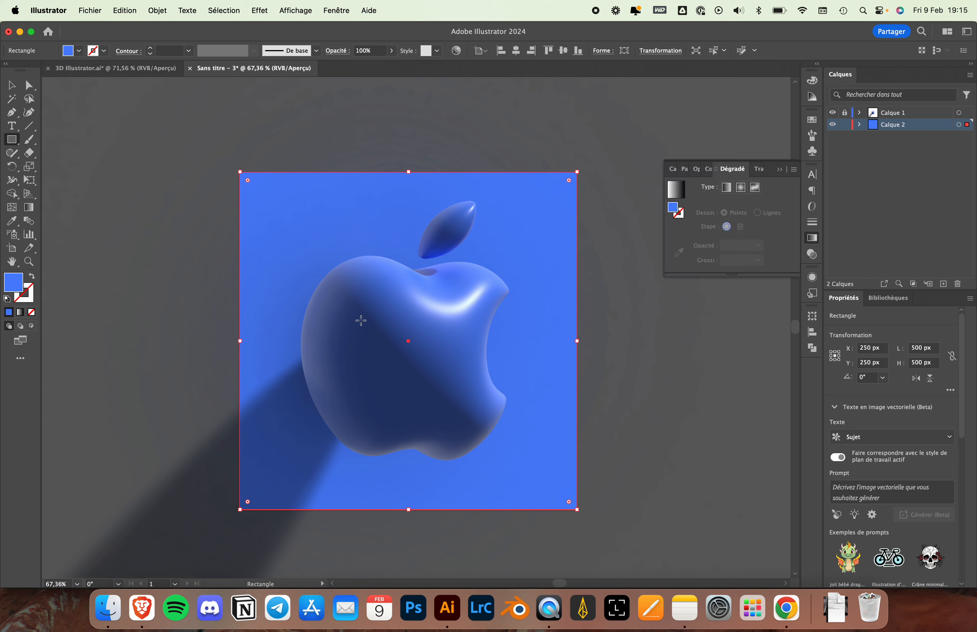
{"action": "left_click", "coordinate": [678, 196]}
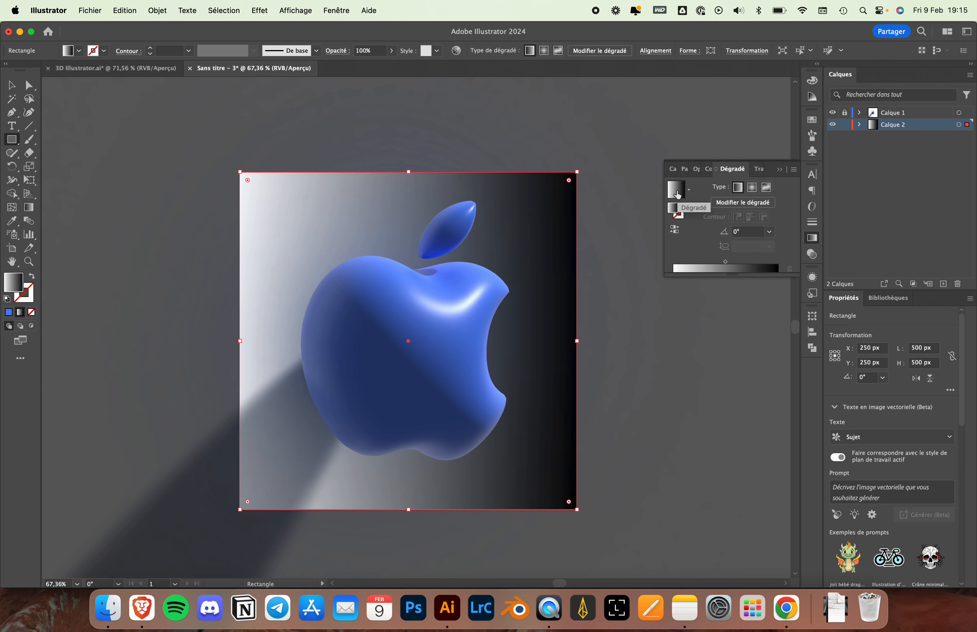
{"action": "left_click", "coordinate": [766, 189]}
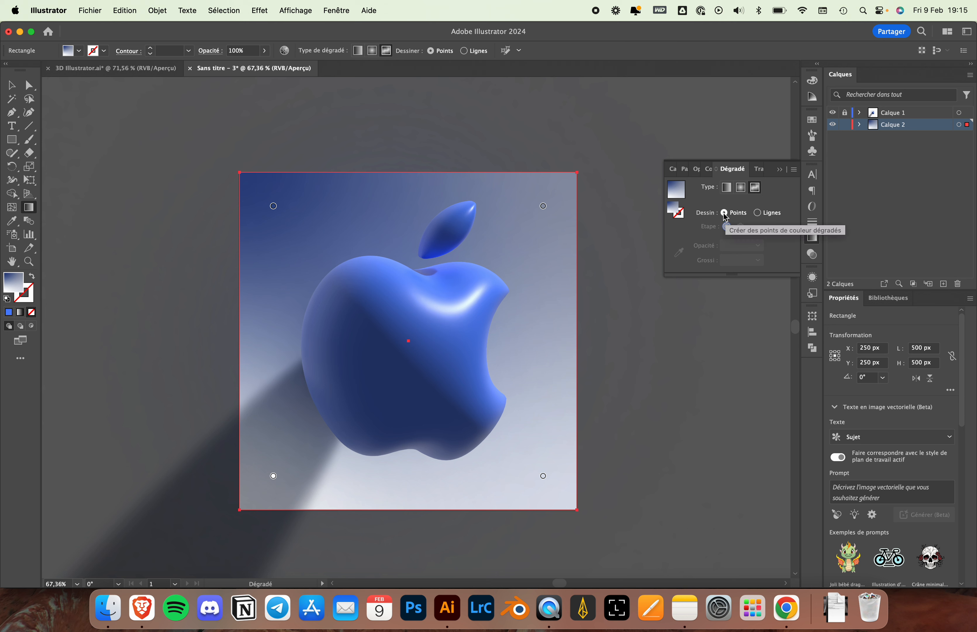
{"action": "left_click", "coordinate": [273, 476]}
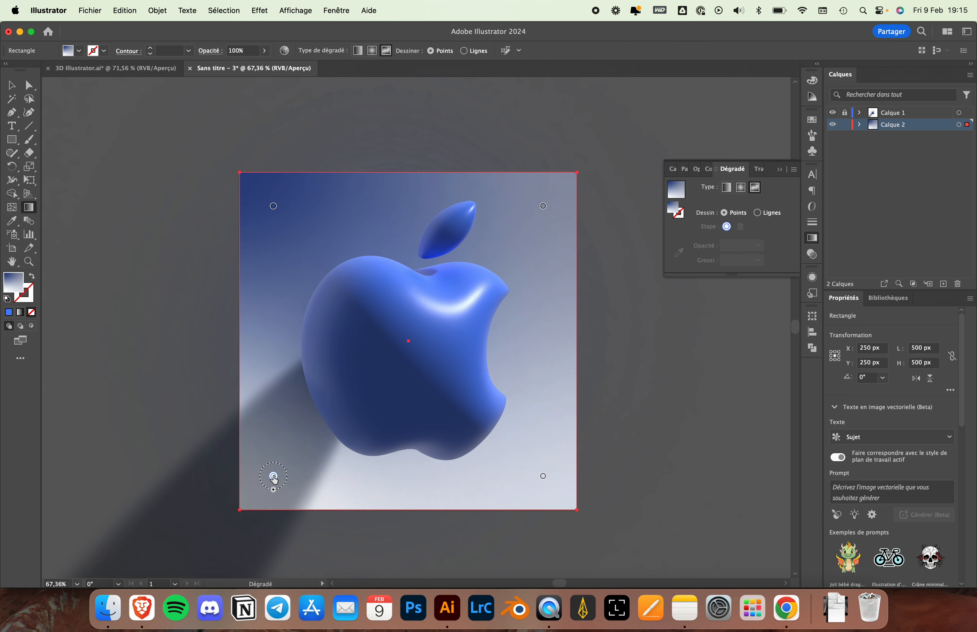
{"action": "key", "text": "Delete"}
Step: Recolour the background gradient's upper-left point light purple, DFC3F4
{"action": "double_click", "coordinate": [13, 282]}
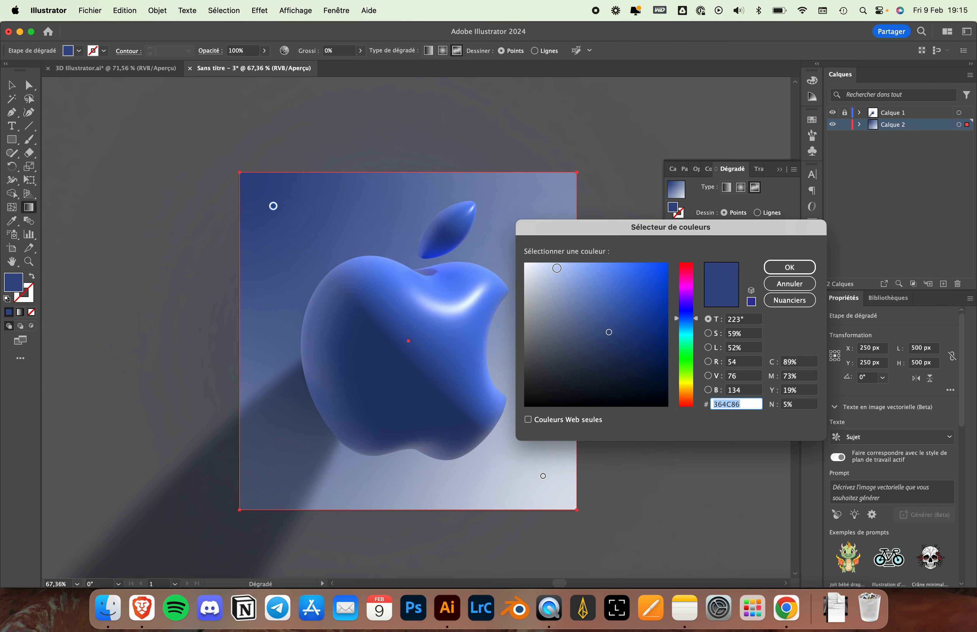
{"action": "left_click", "coordinate": [554, 268]}
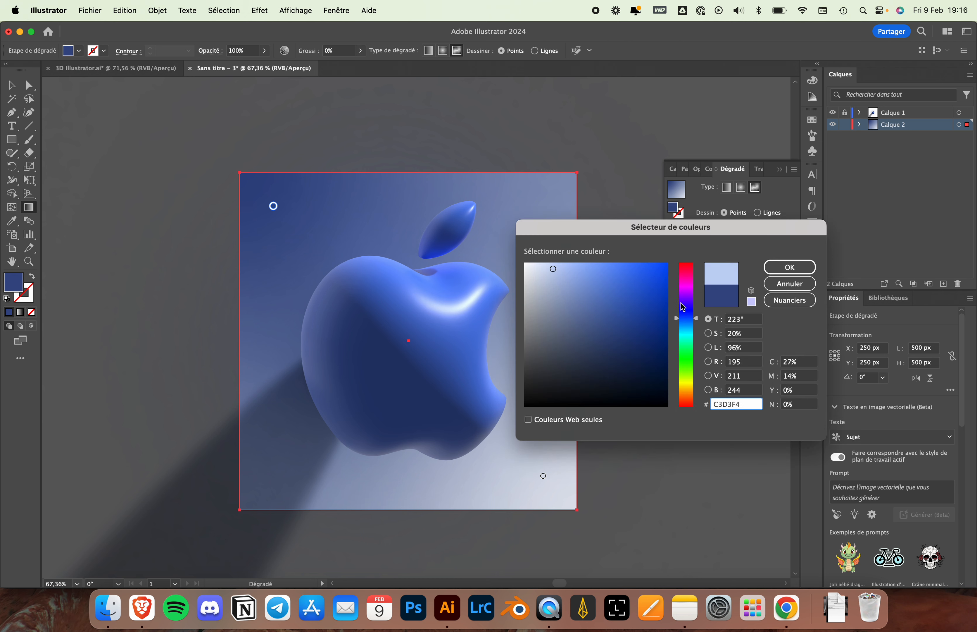
{"action": "left_click_drag", "start_coordinate": [683, 307], "coordinate": [684, 296]}
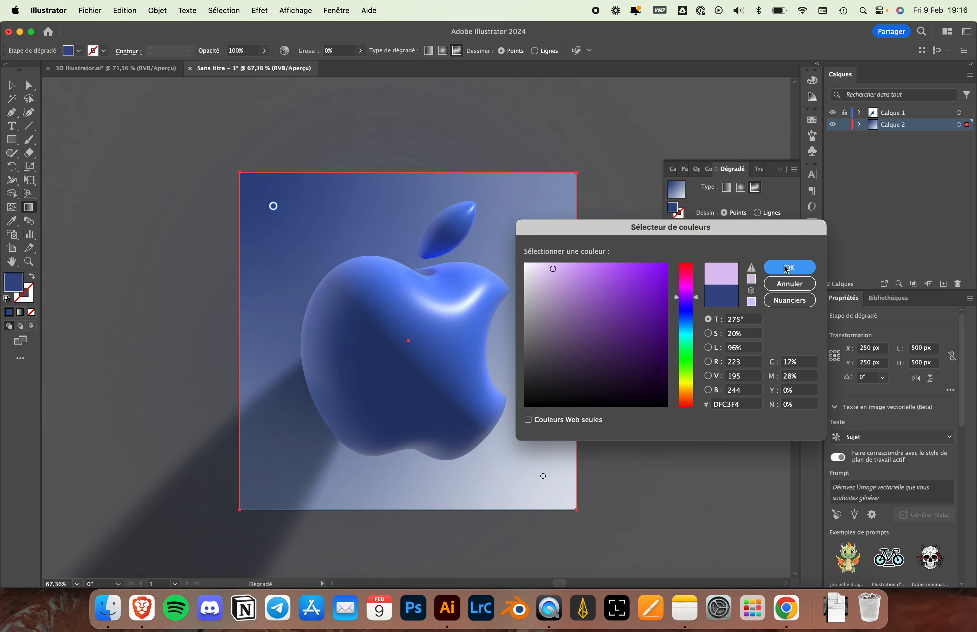
{"action": "left_click", "coordinate": [786, 269]}
Step: Recolour the background gradient's lower-right point light cyan, ABE1ED
{"action": "left_click", "coordinate": [544, 476]}
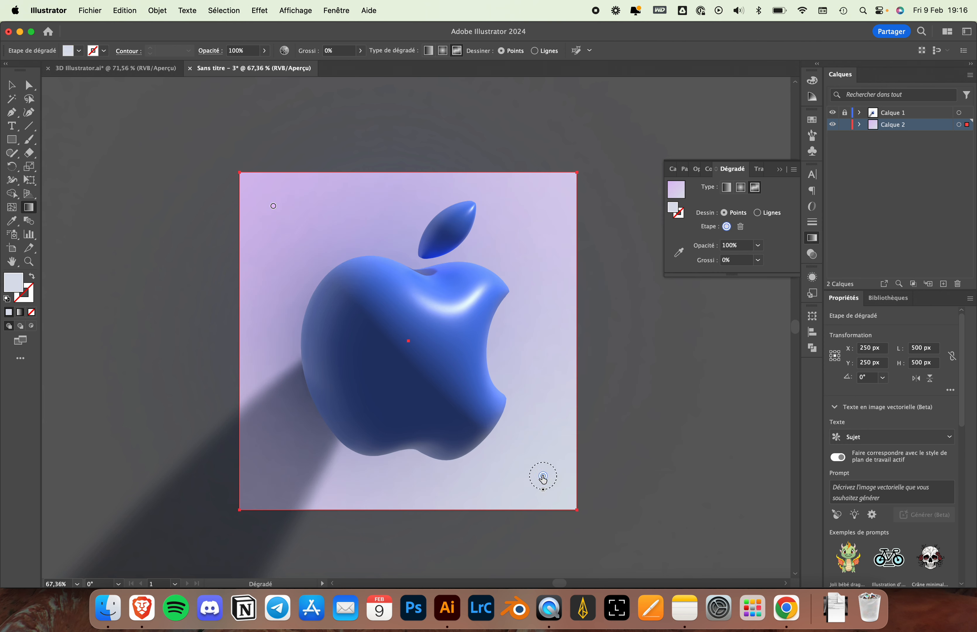
{"action": "double_click", "coordinate": [14, 283]}
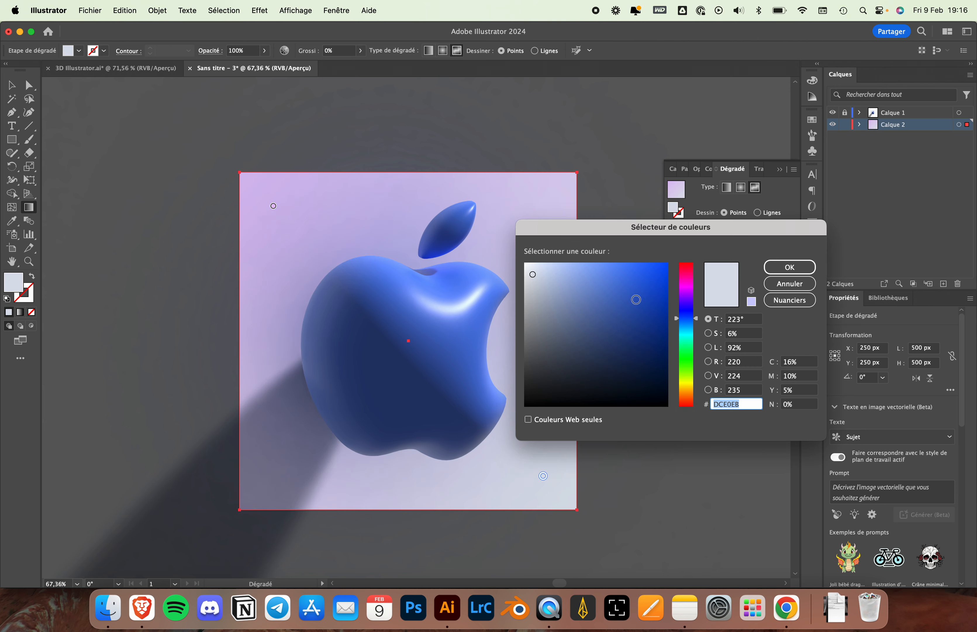
{"action": "left_click", "coordinate": [685, 358]}
{"action": "left_click", "coordinate": [566, 270]}
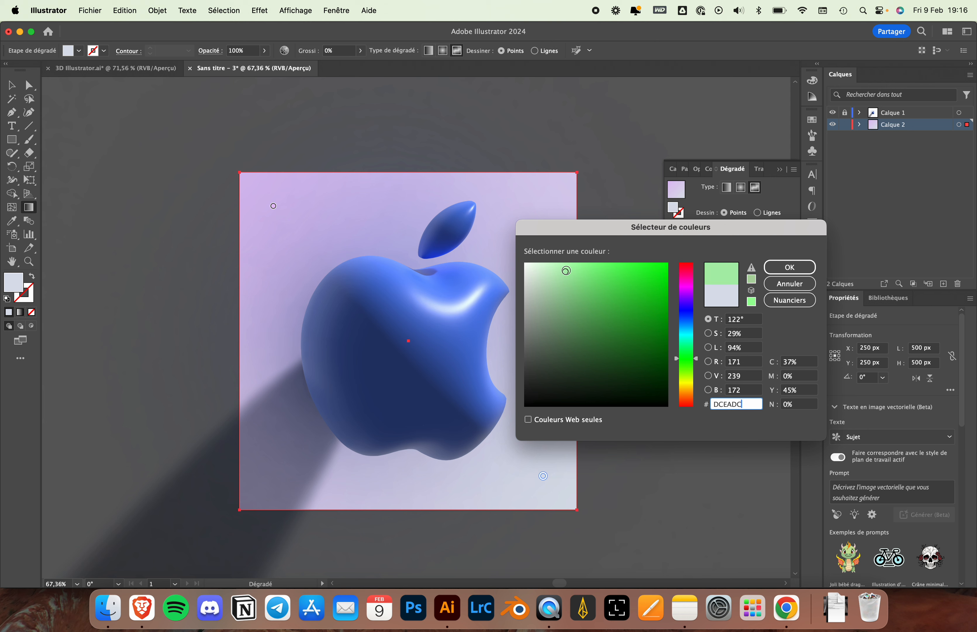
{"action": "left_click", "coordinate": [786, 267]}
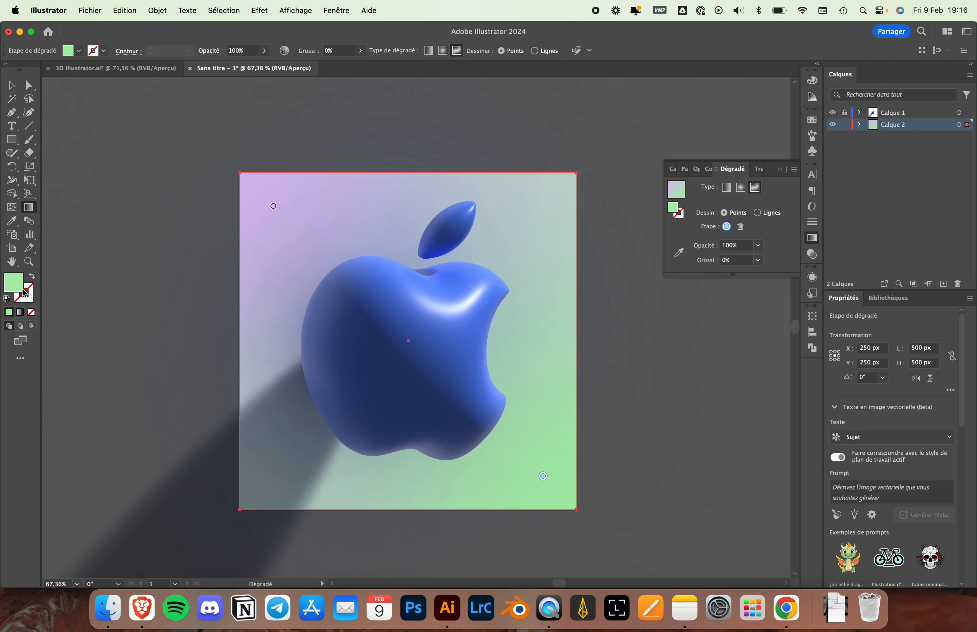
{"action": "double_click", "coordinate": [23, 290]}
{"action": "left_click_drag", "start_coordinate": [686, 320], "coordinate": [689, 335]}
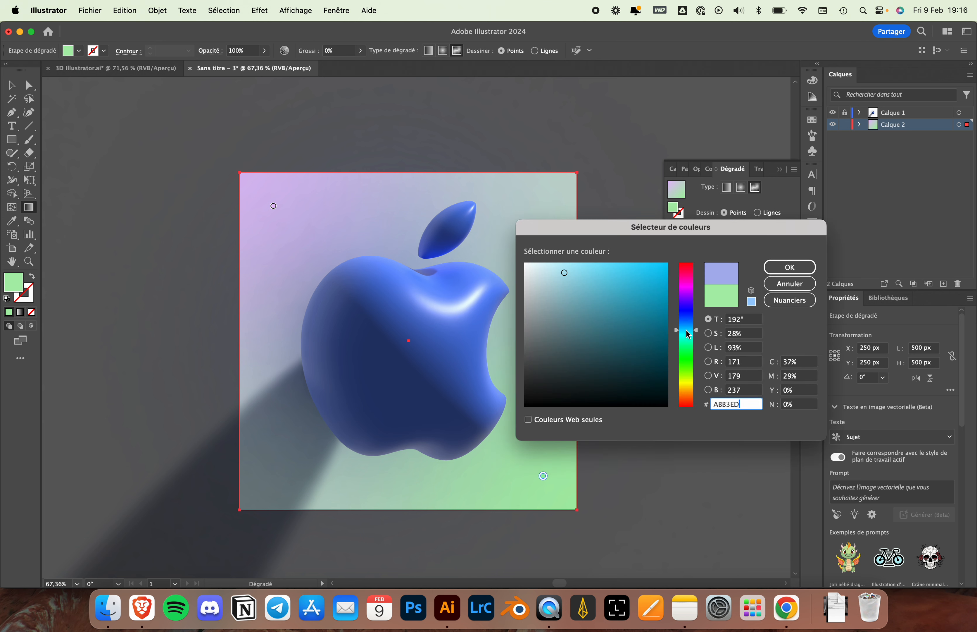
{"action": "left_click", "coordinate": [789, 267]}
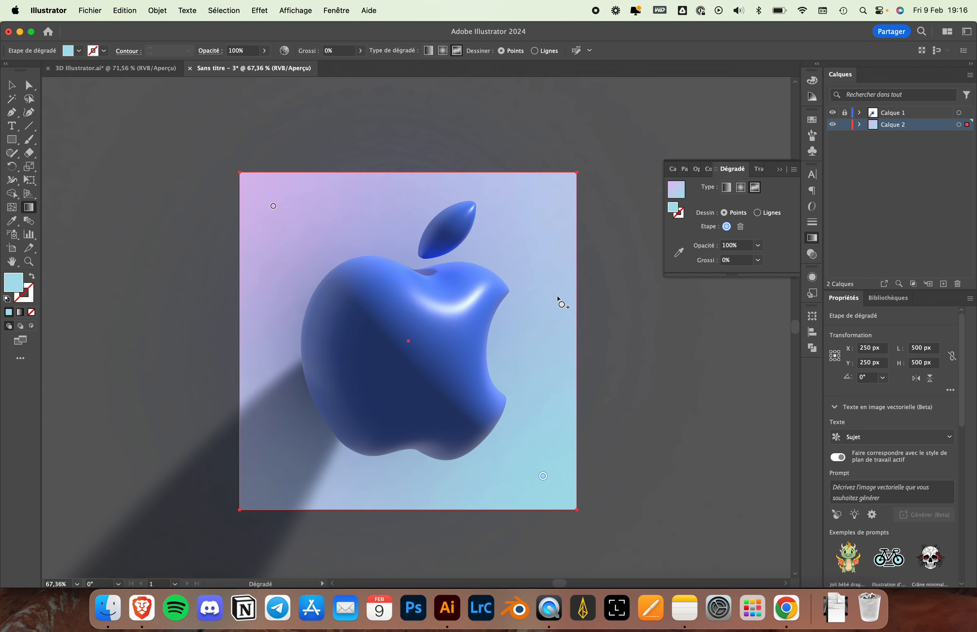
Step: Add a light blue gradient point near the background's upper-right corner and shift it slightly downward
{"action": "left_click", "coordinate": [502, 210]}
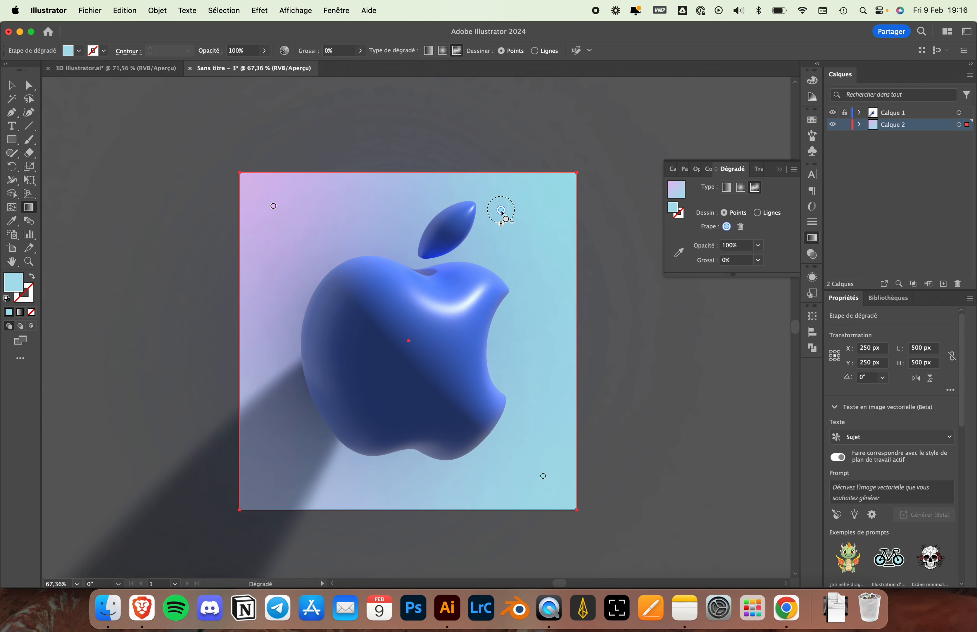
{"action": "double_click", "coordinate": [14, 283]}
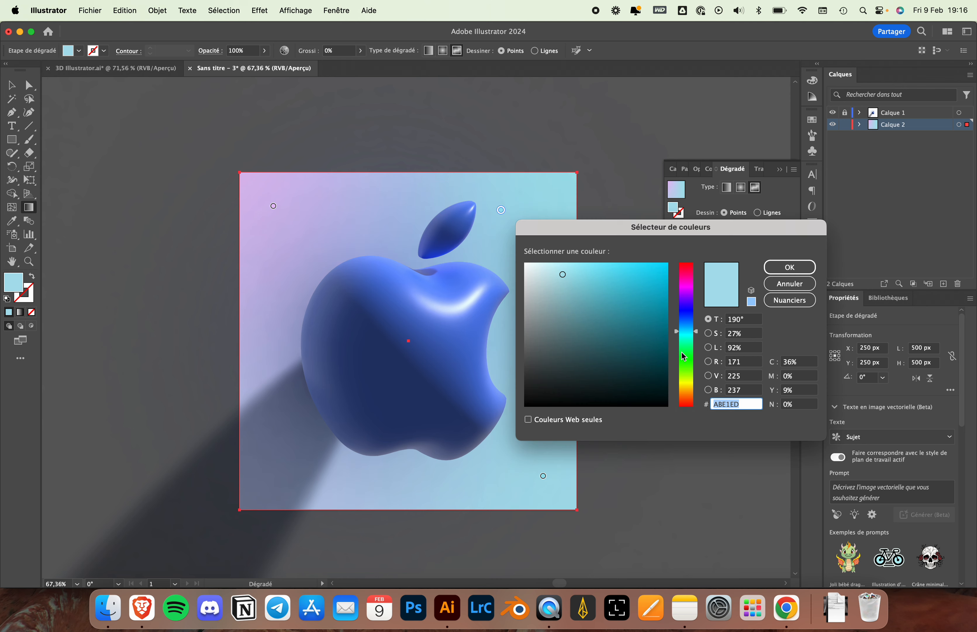
{"action": "left_click", "coordinate": [685, 325]}
{"action": "left_click", "coordinate": [784, 267]}
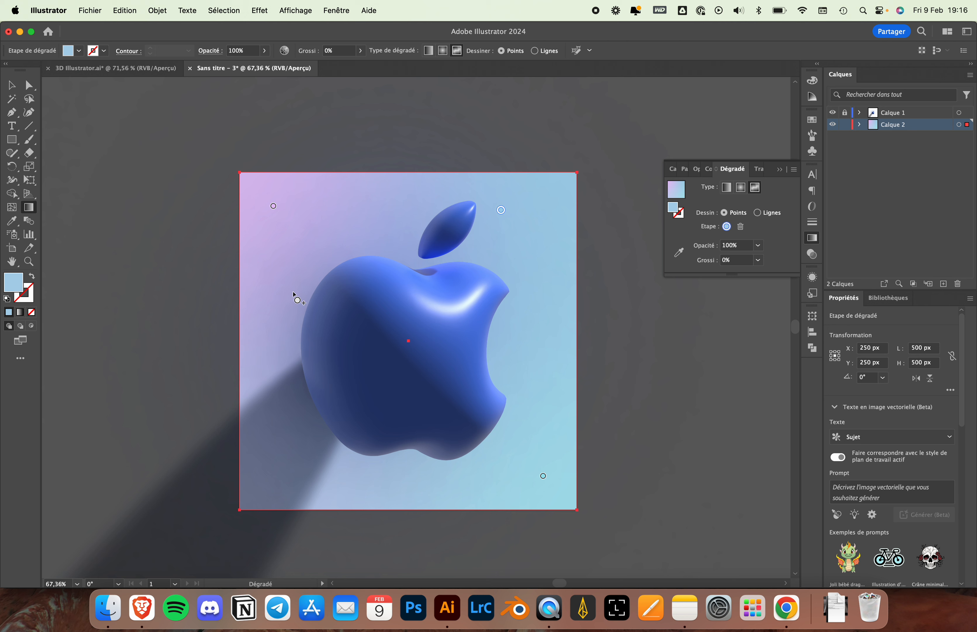
{"action": "mouse_move", "coordinate": [502, 210]}
{"action": "left_mouse_down"}
{"action": "mouse_move", "coordinate": [448, 272]}
{"action": "mouse_move", "coordinate": [509, 223]}
{"action": "left_mouse_up"}
Step: Finish editing the gradient, put away its settings and deselect the background rectangle
{"action": "left_click", "coordinate": [13, 86]}
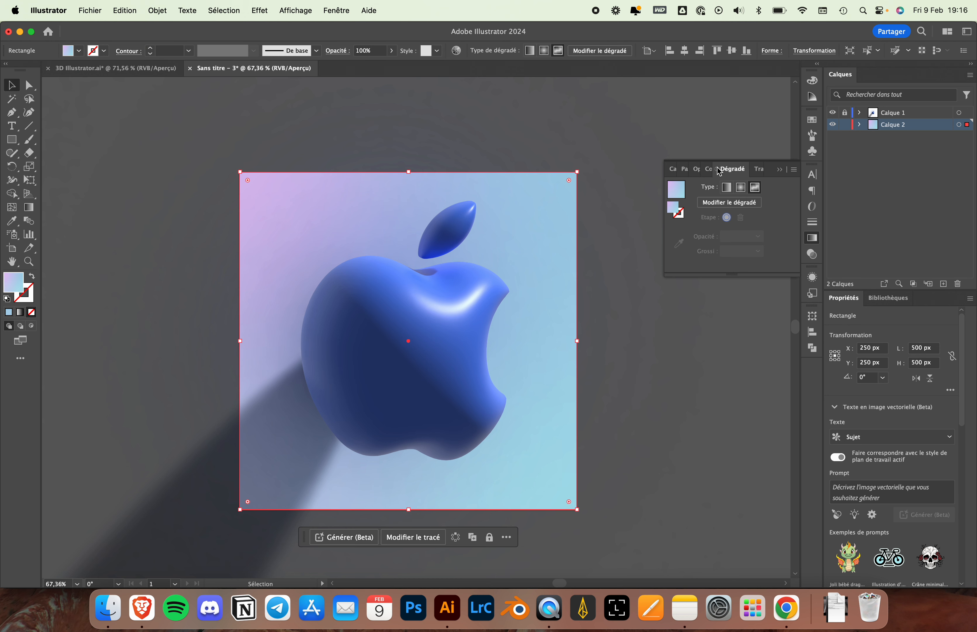
{"action": "left_click", "coordinate": [732, 170]}
{"action": "left_click", "coordinate": [688, 200]}
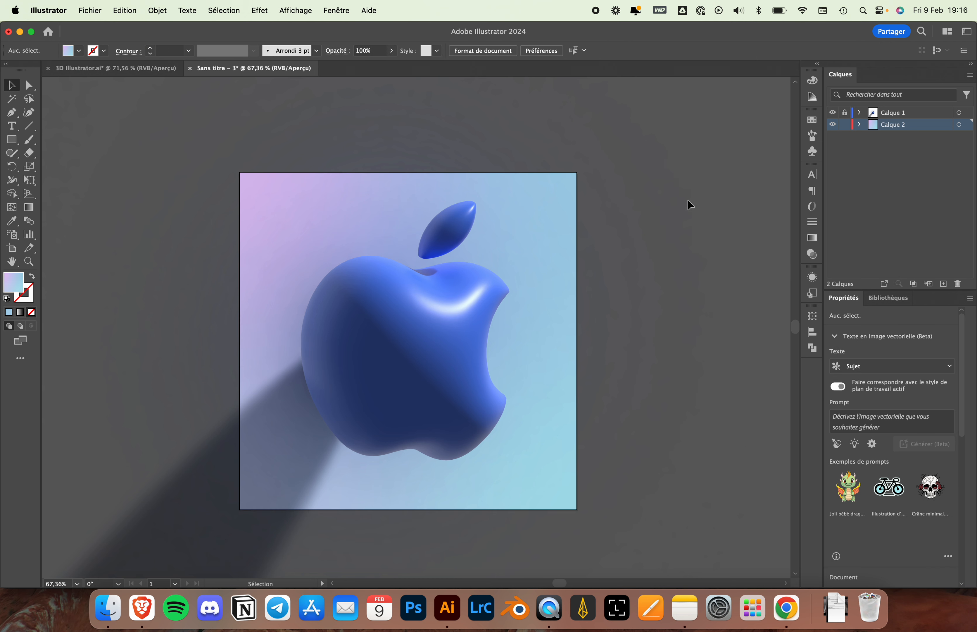